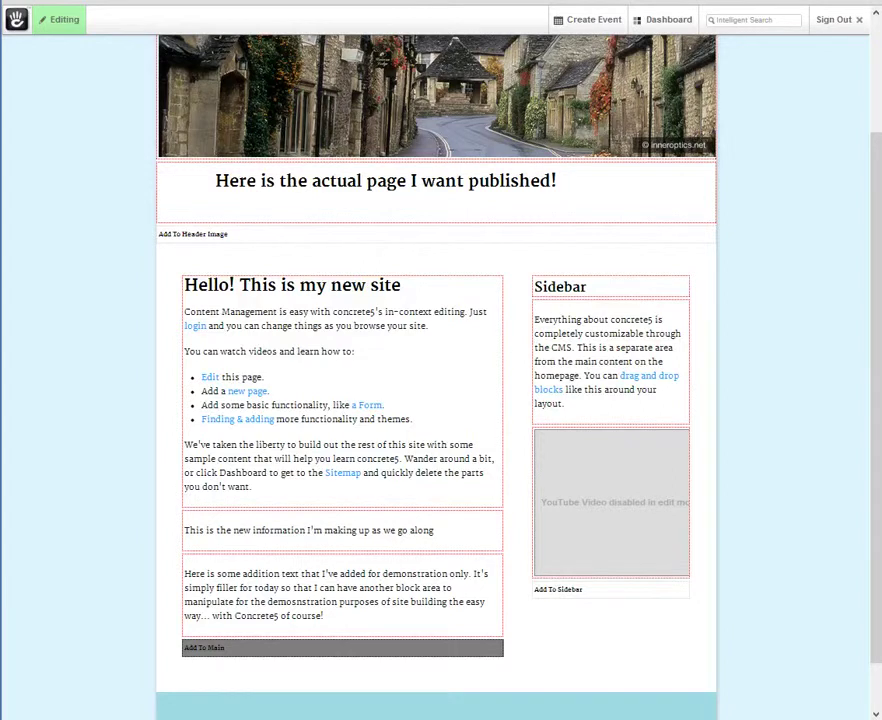
Open the Extend concrete5 page and bring up the Connect to Community sign-in form
click(664, 22)
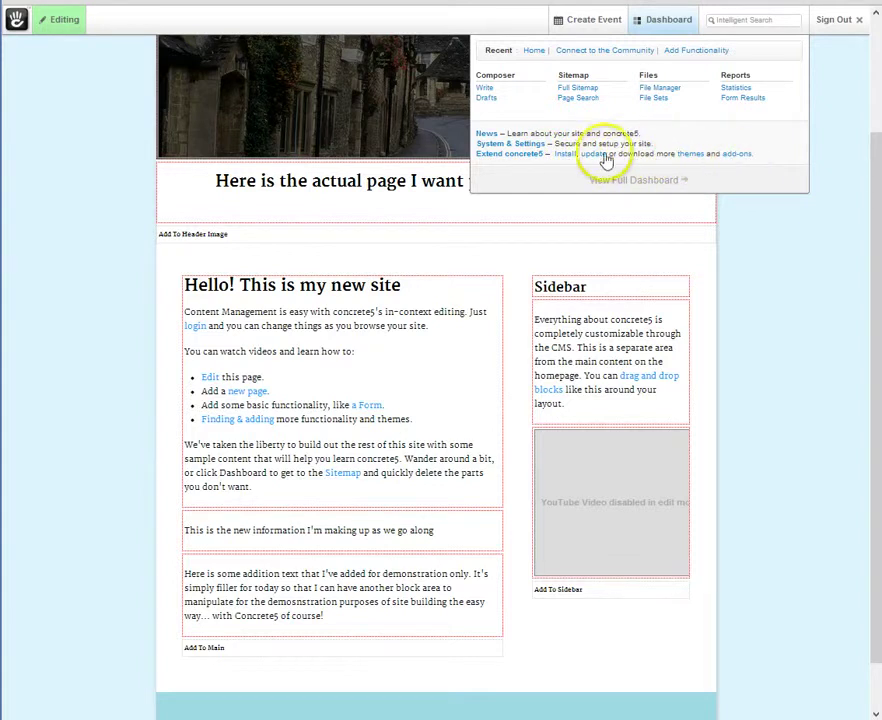
click(530, 155)
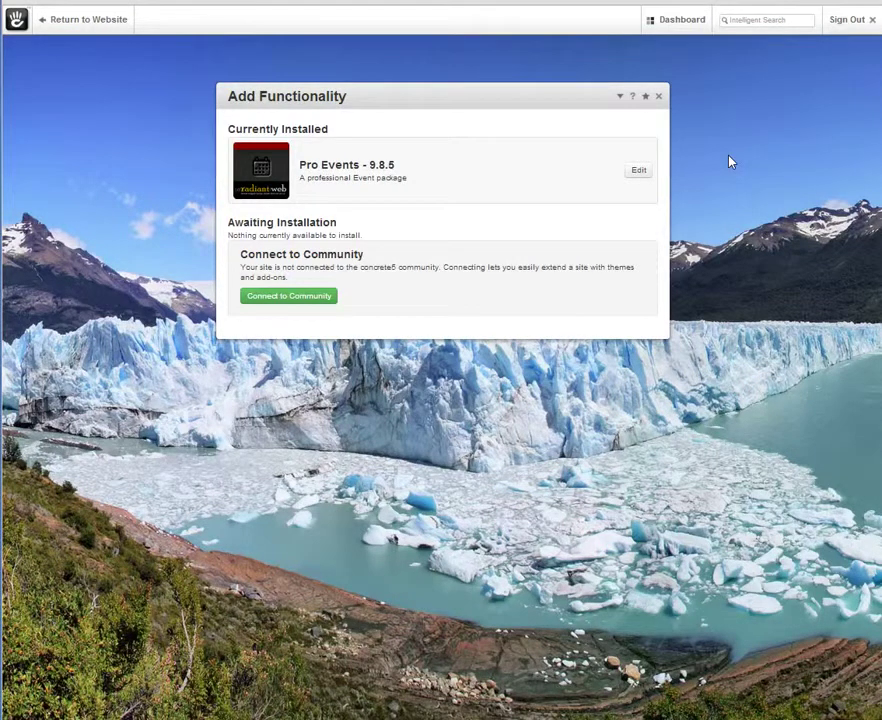
click(280, 299)
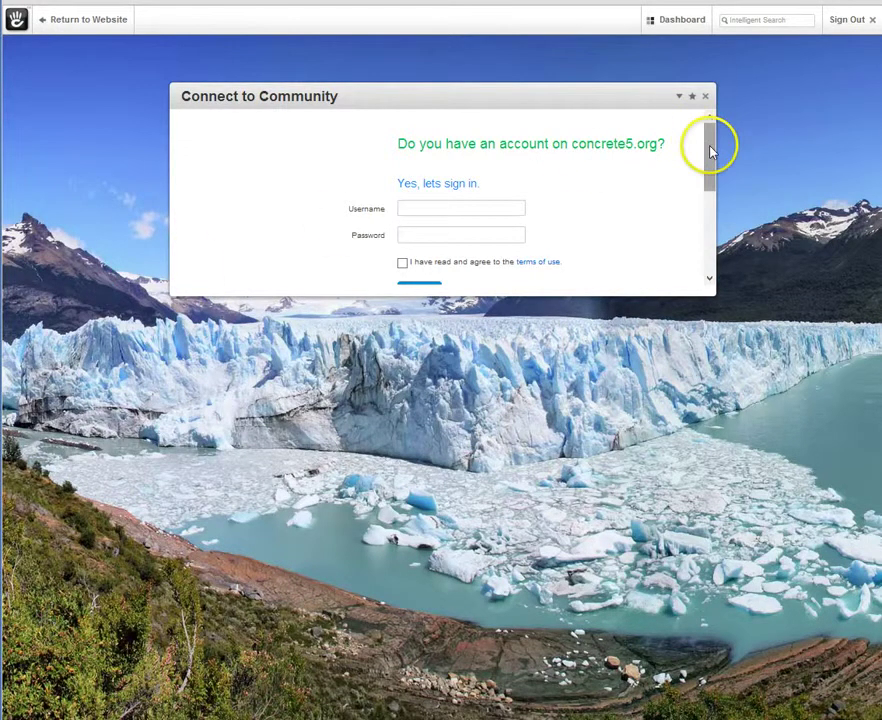
drag(710, 150, 707, 229)
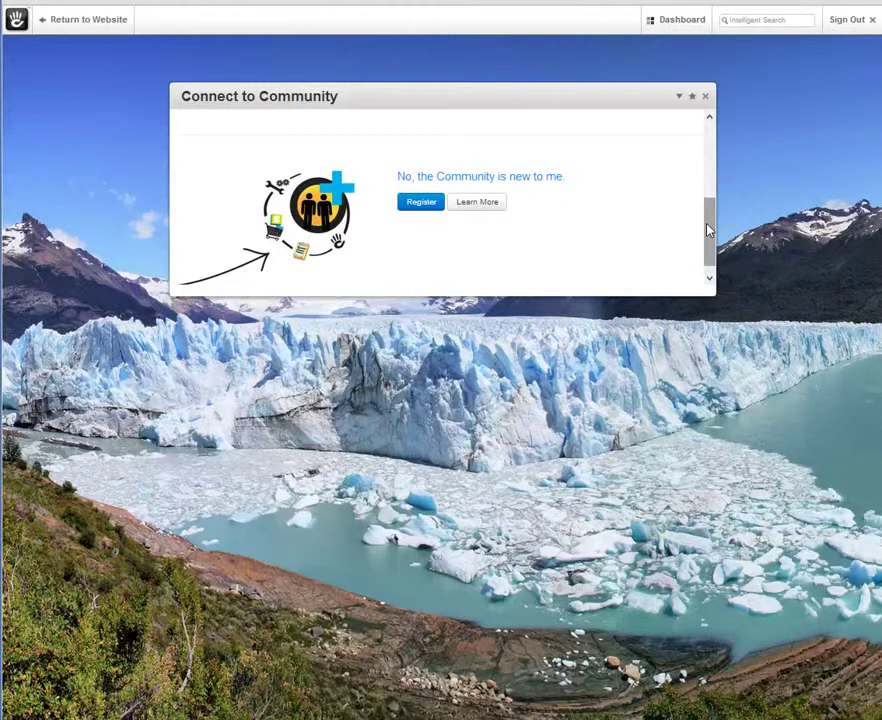
drag(707, 230, 720, 167)
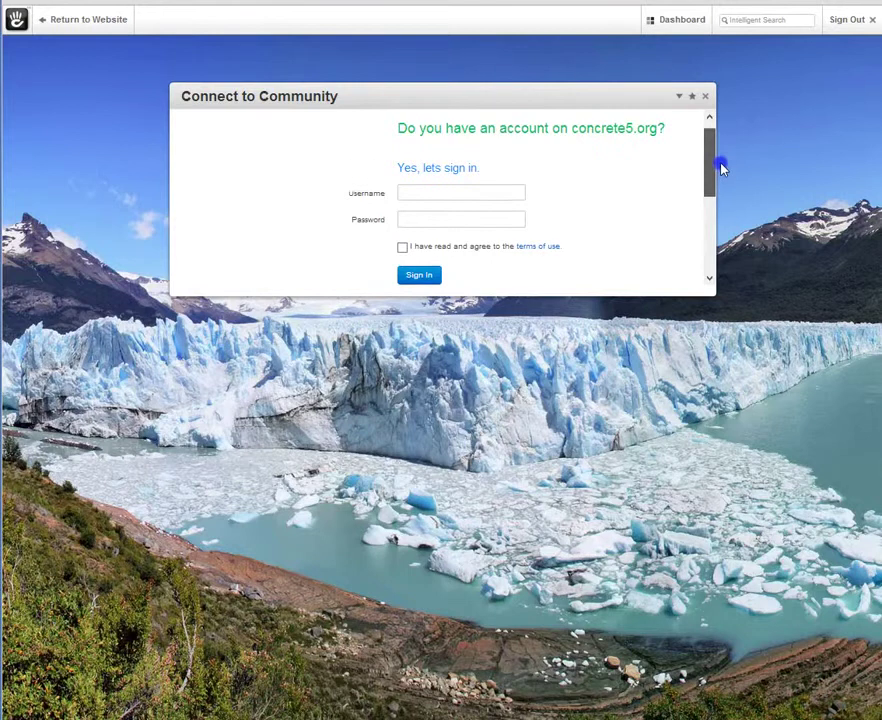
Connect the site to the community by entering the account username and password, agreeing to the terms of use and signing in
click(428, 192)
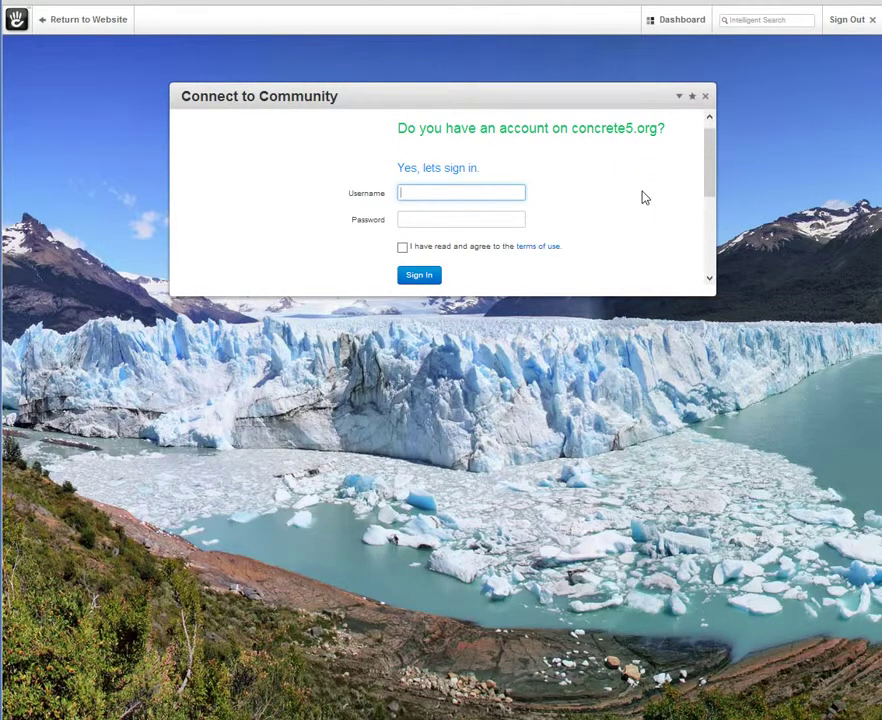
text(Adrec)
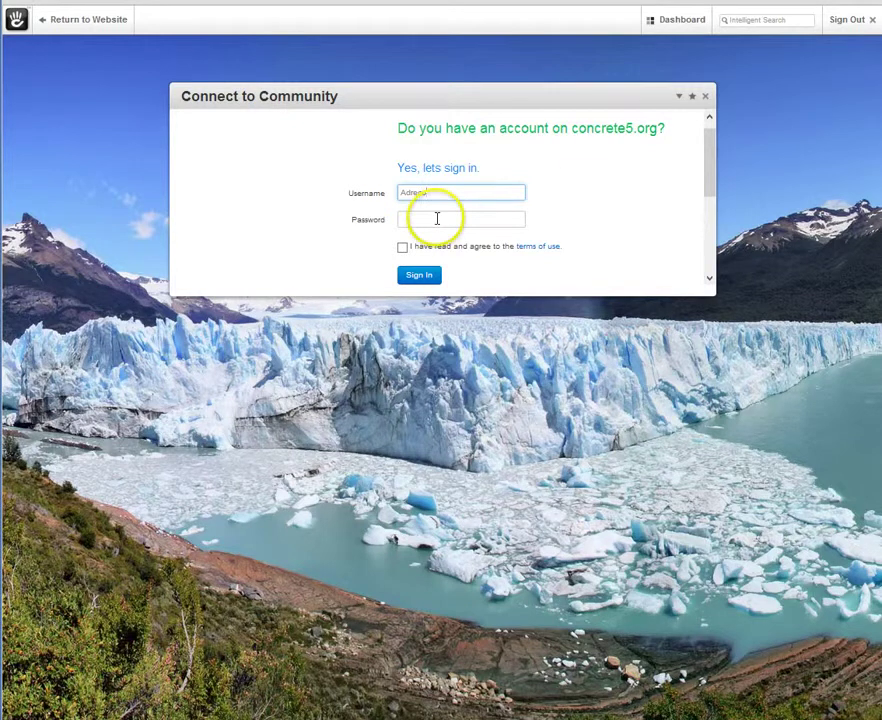
click(437, 218)
text(*****)
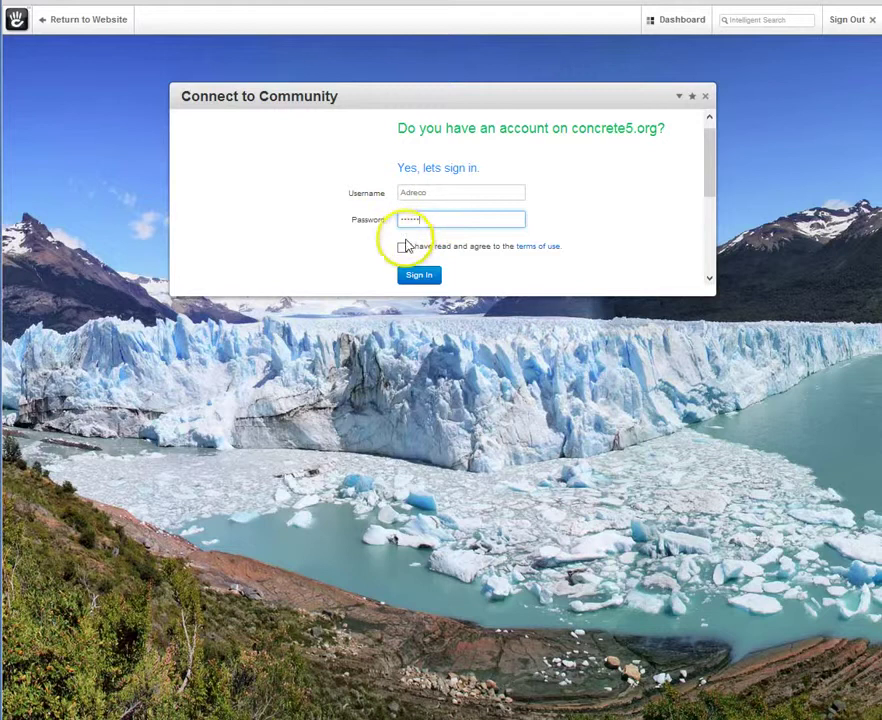
click(403, 247)
click(418, 282)
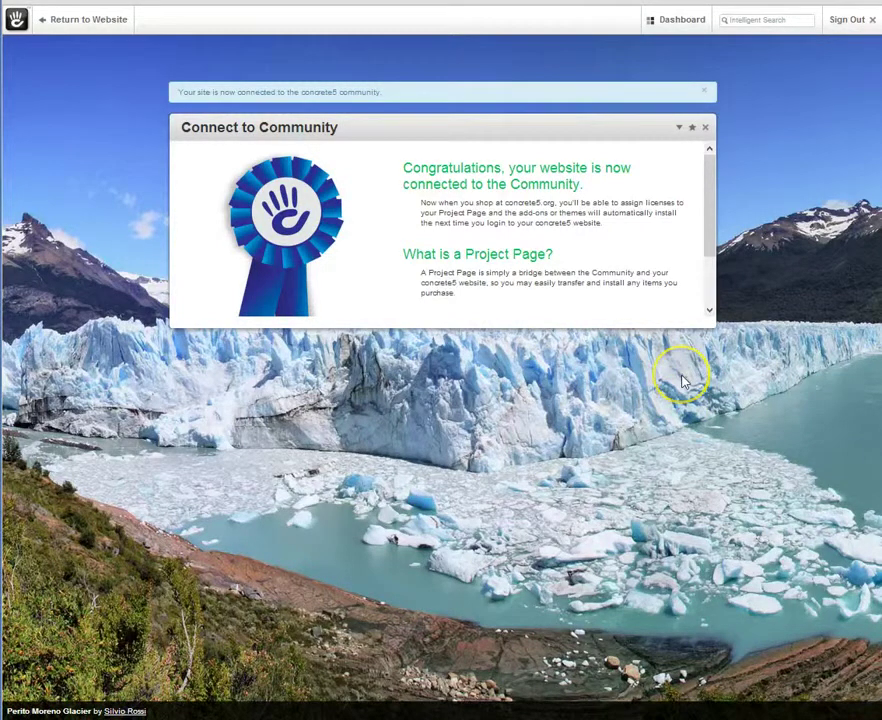
Return to the Add Functionality page and follow the site's project page URL
mouse_move(667, 22)
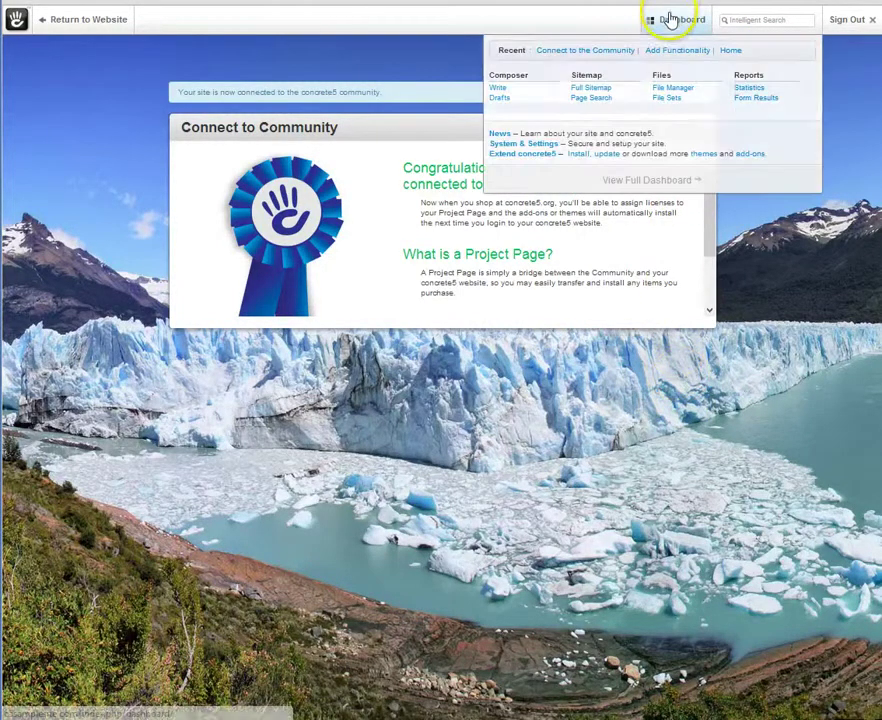
click(526, 156)
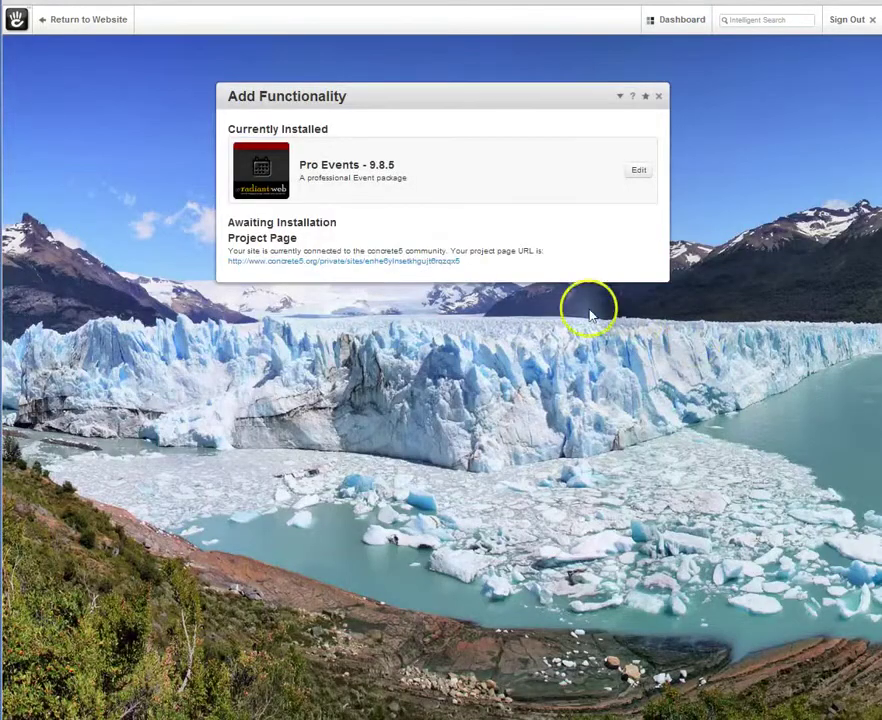
click(385, 263)
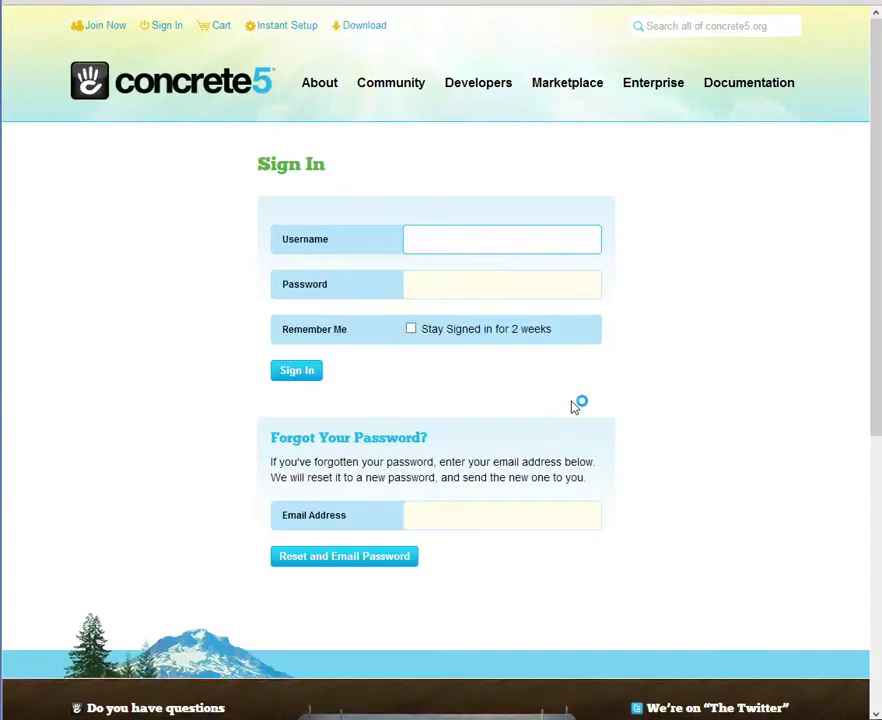
Sign in to concrete5.org with the account username and password, choosing to stay signed in for 2 weeks
text(Adreco)
click(453, 293)
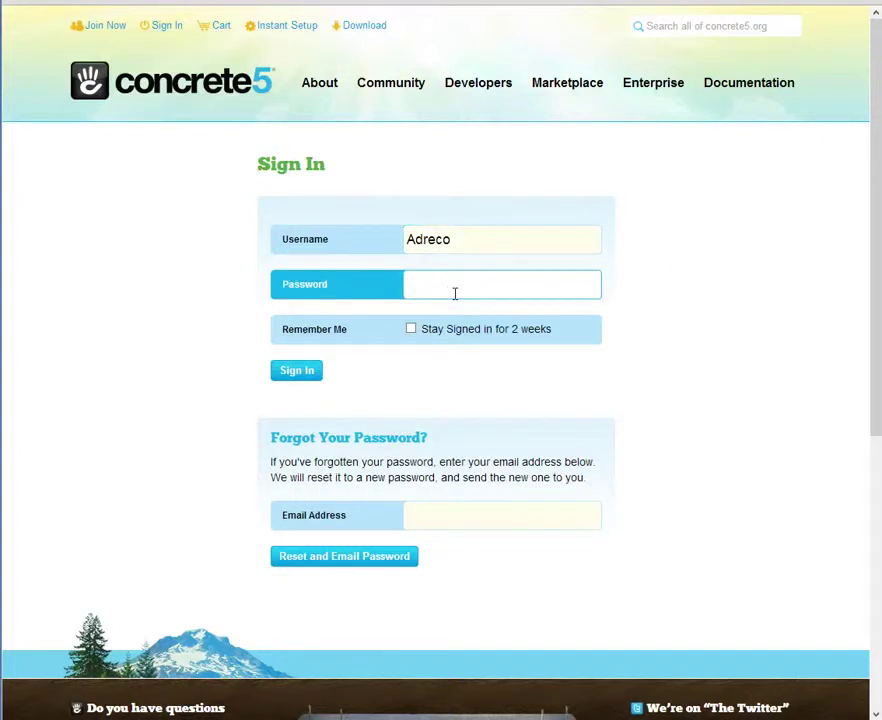
text(******)
click(410, 329)
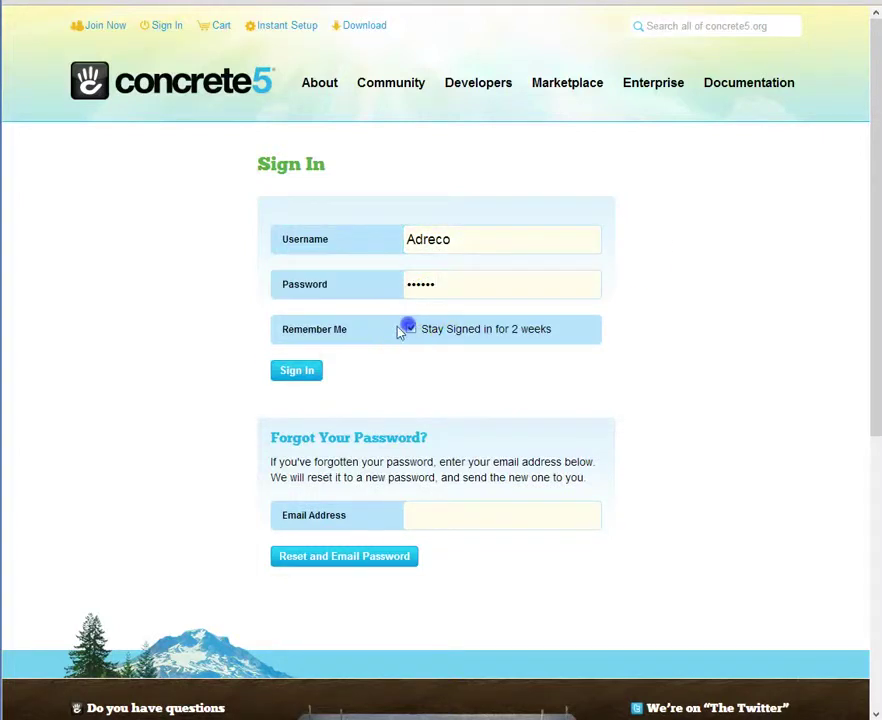
click(291, 372)
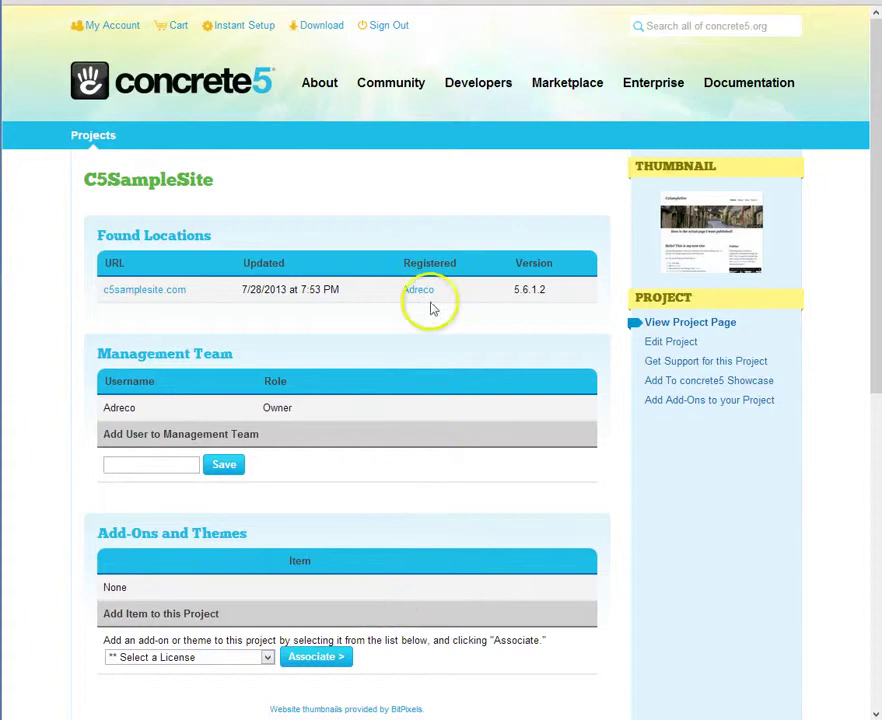
Search the marketplace add-ons for "space" and open the details of the free Spacer add-on
mouse_move(558, 93)
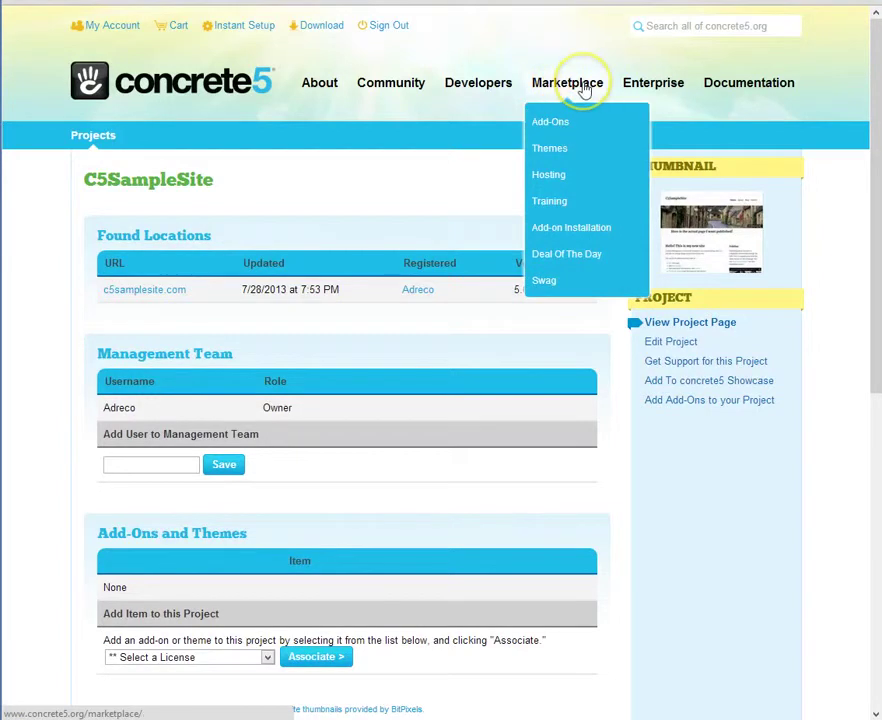
click(553, 124)
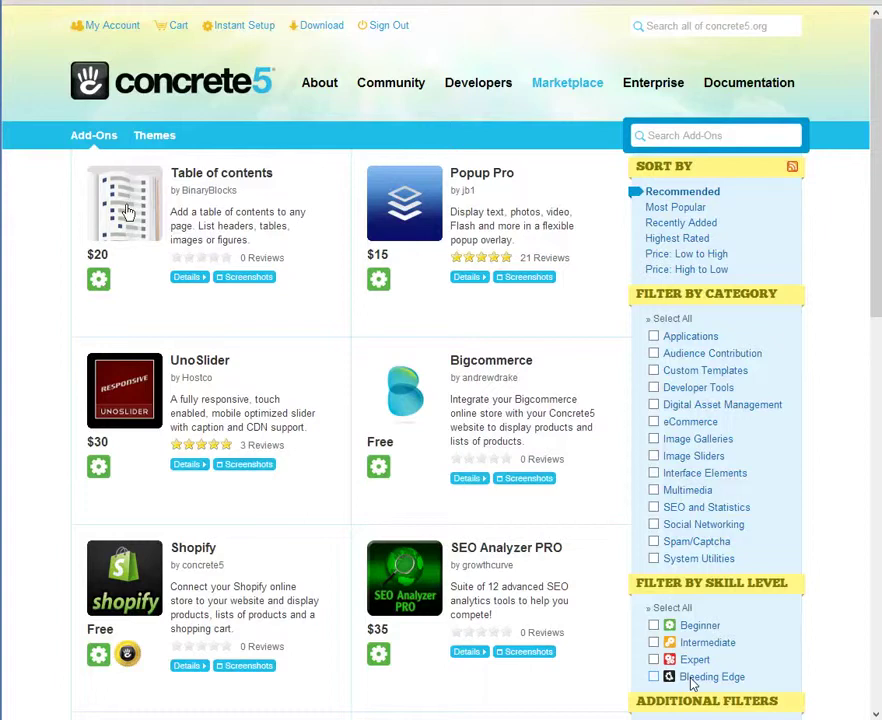
click(670, 140)
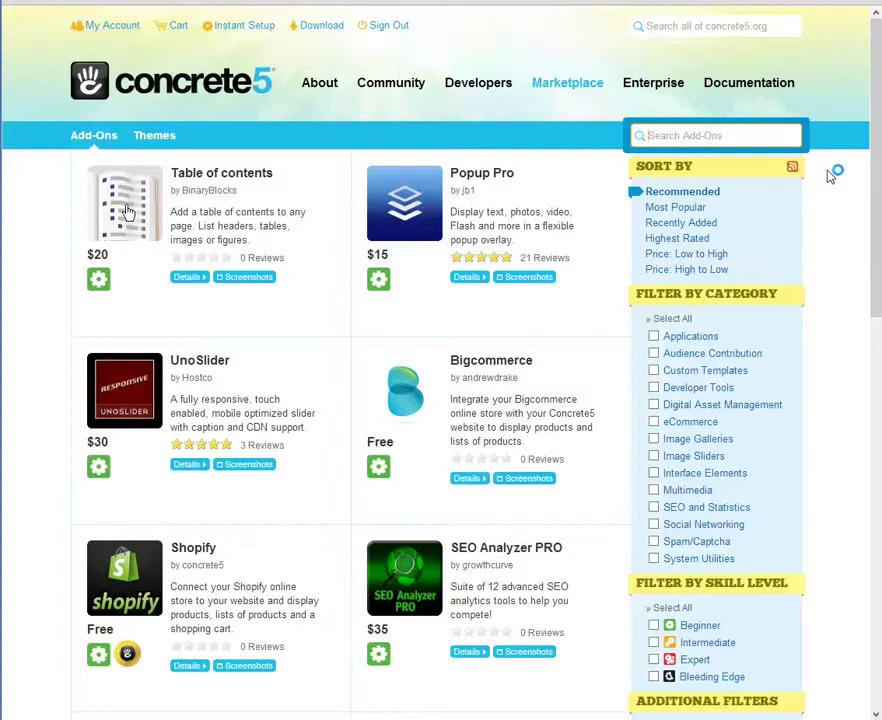
text(space)
key(Return)
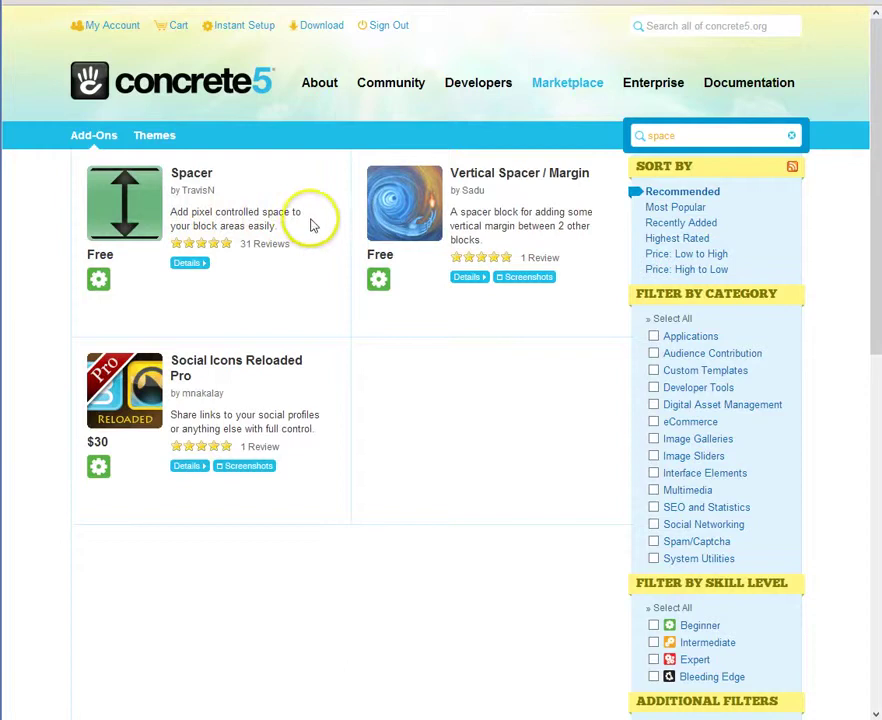
click(188, 264)
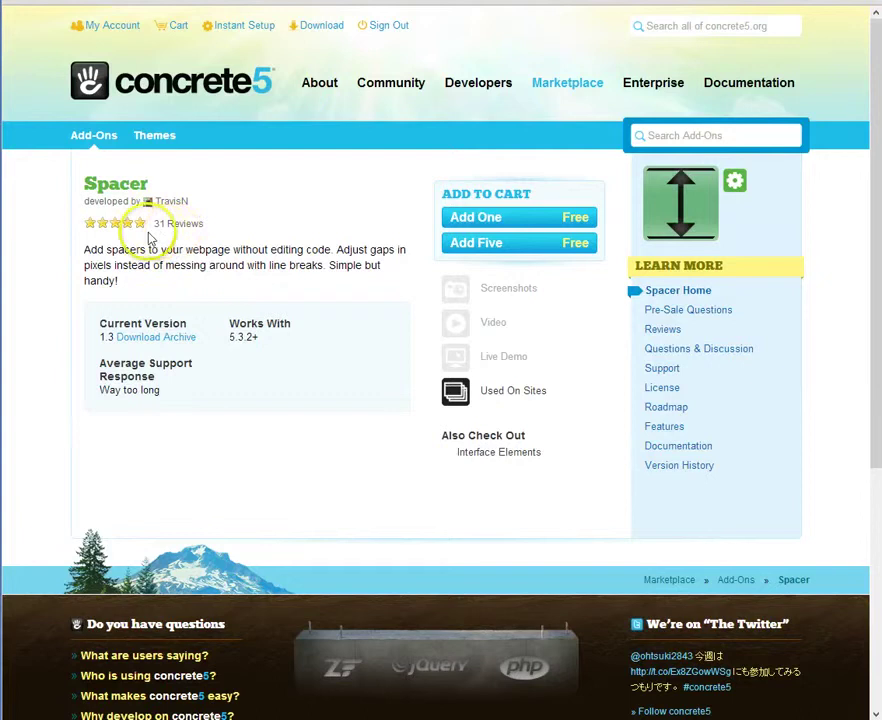
Check out one free Spacer license and assign it to the C5SampleSite project
click(497, 221)
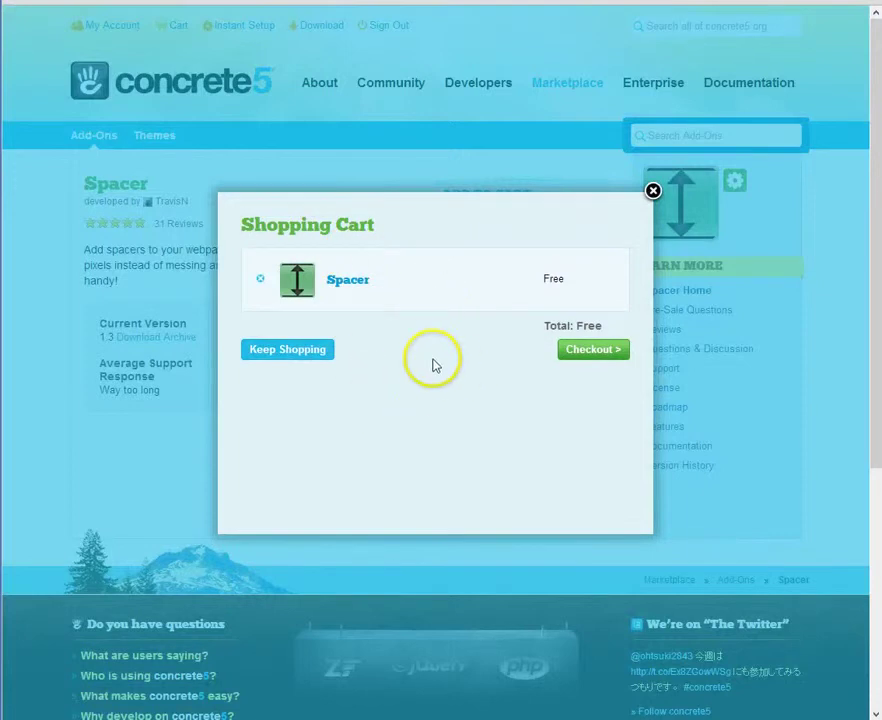
click(595, 356)
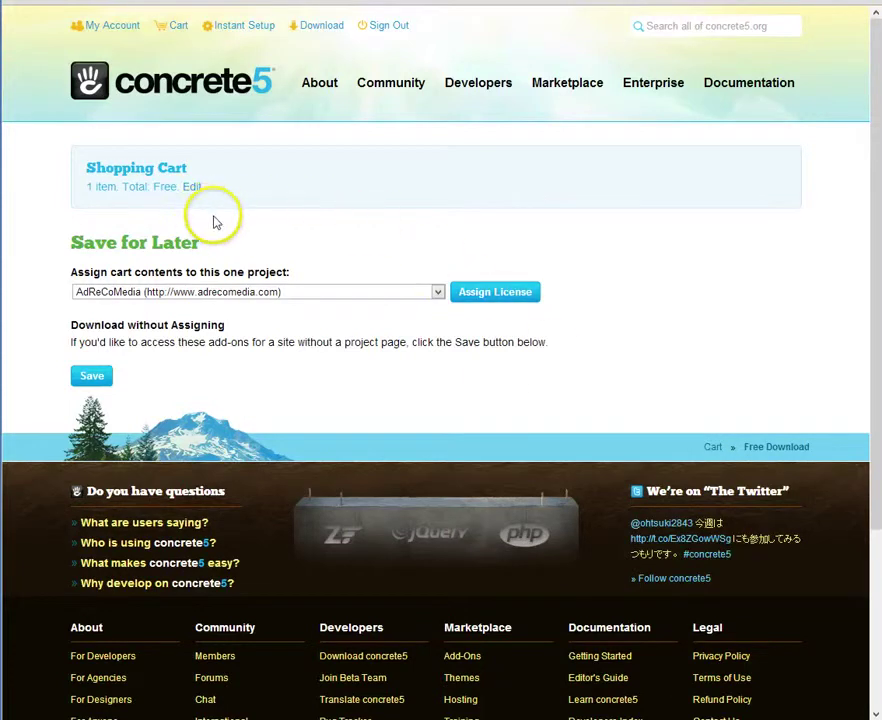
click(437, 294)
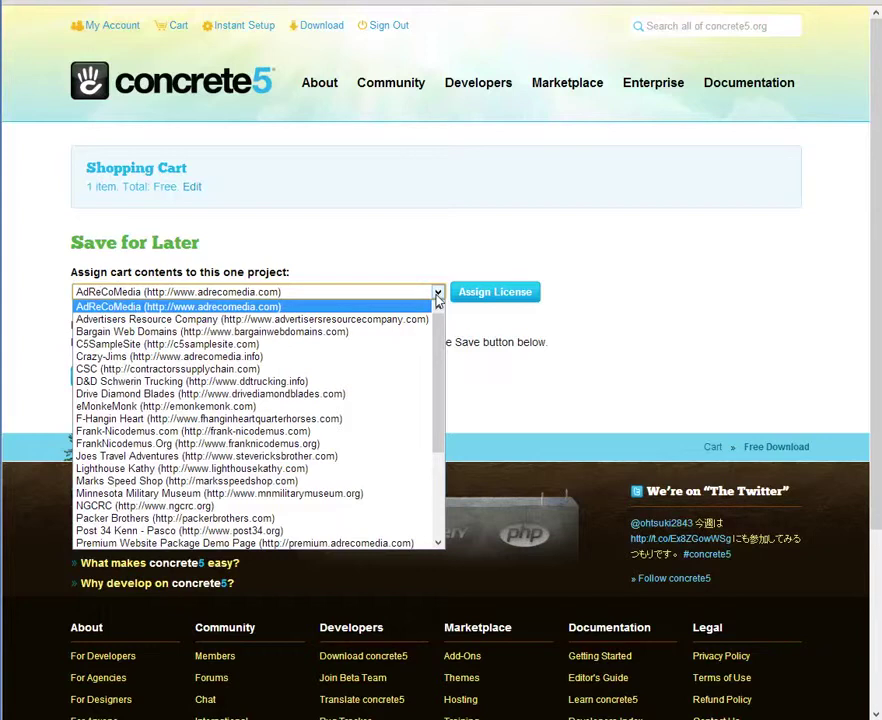
click(180, 348)
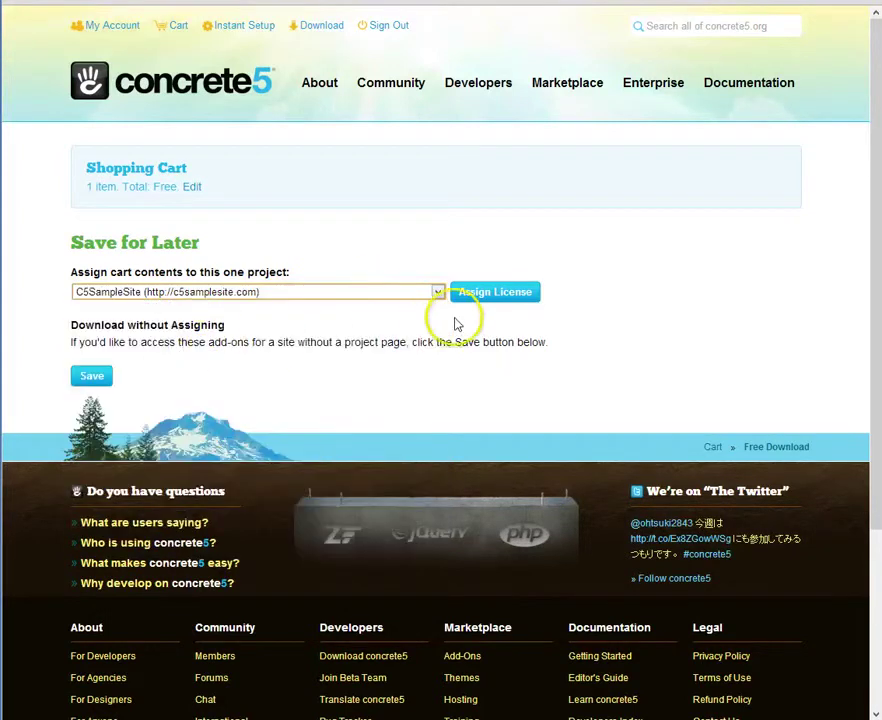
click(495, 293)
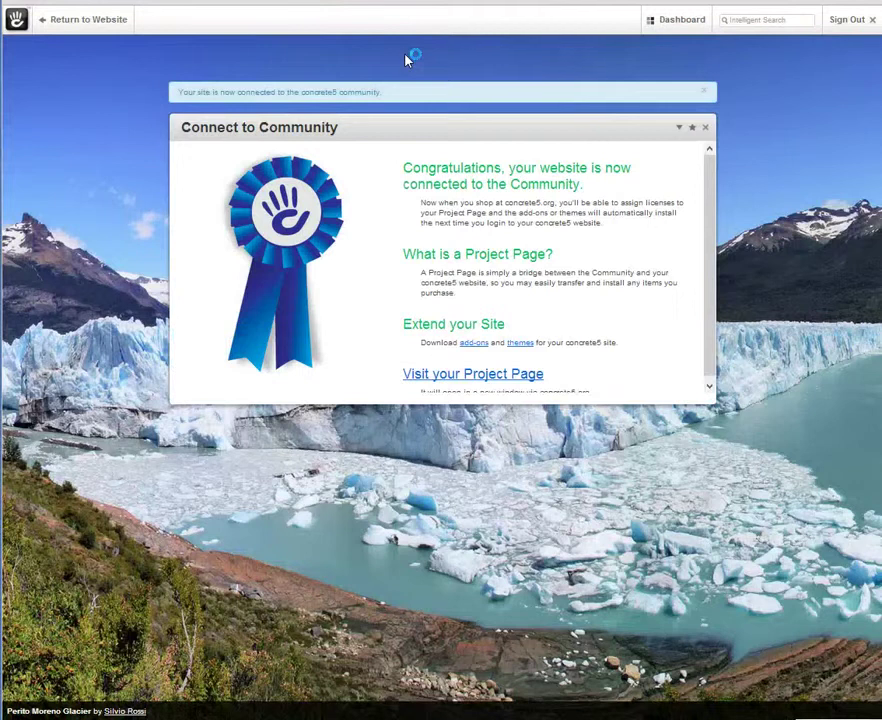
Back on the site's Add Functionality page, download and install the Spacer add-on
mouse_move(661, 31)
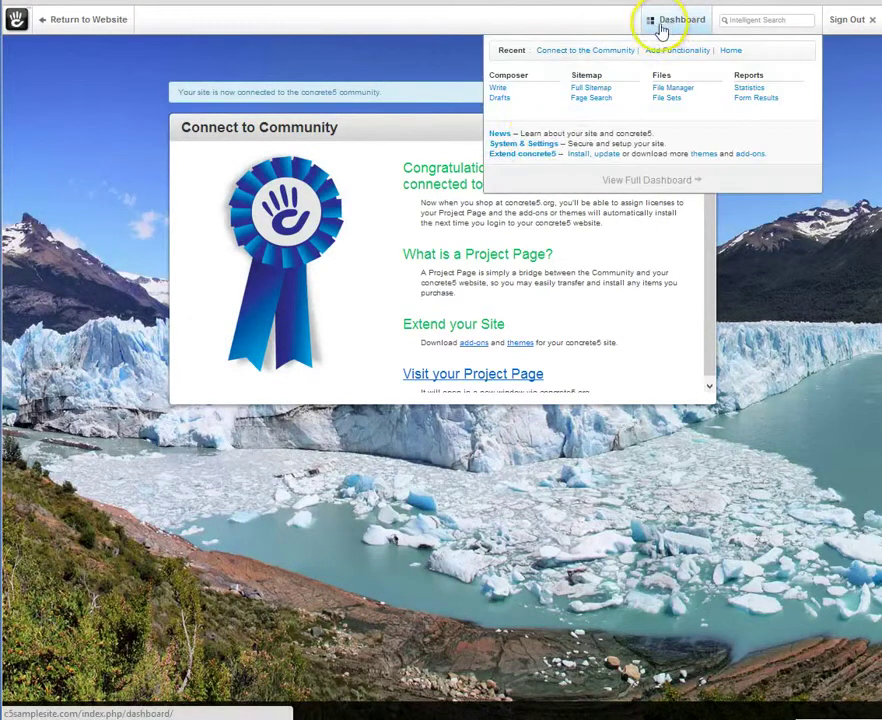
click(524, 157)
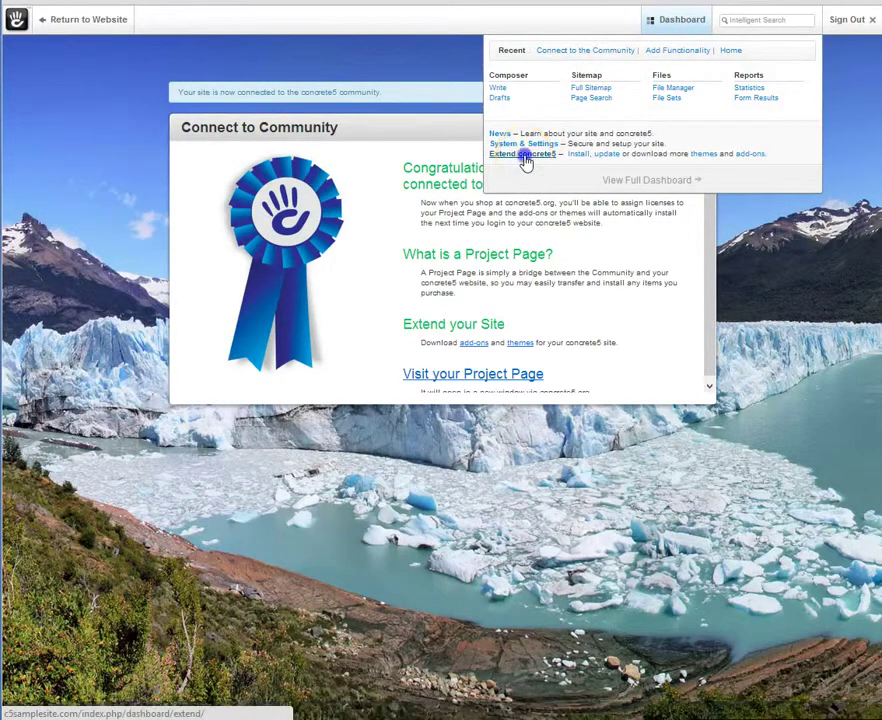
click(772, 157)
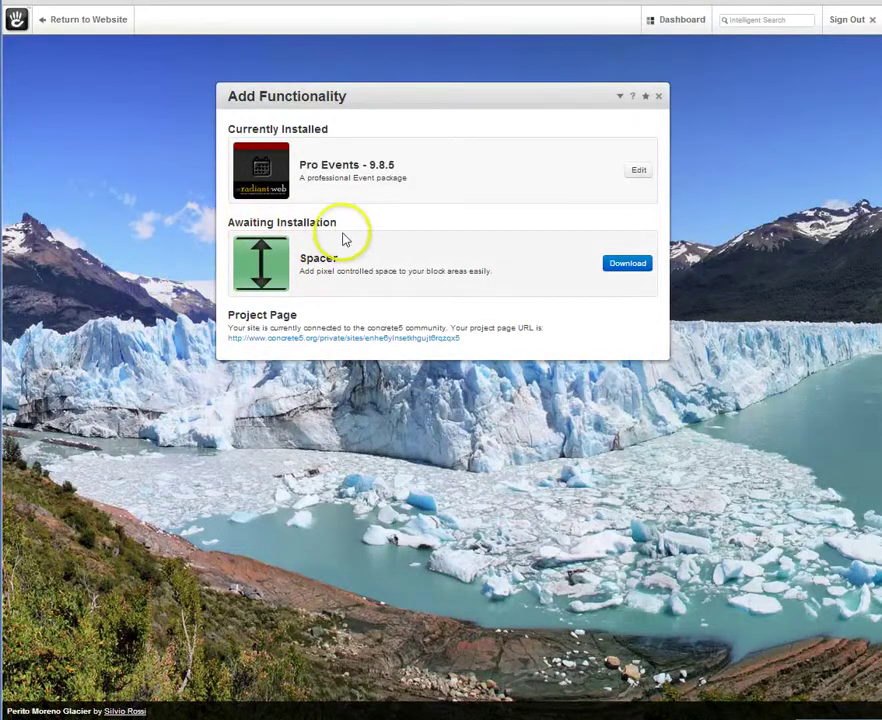
click(626, 266)
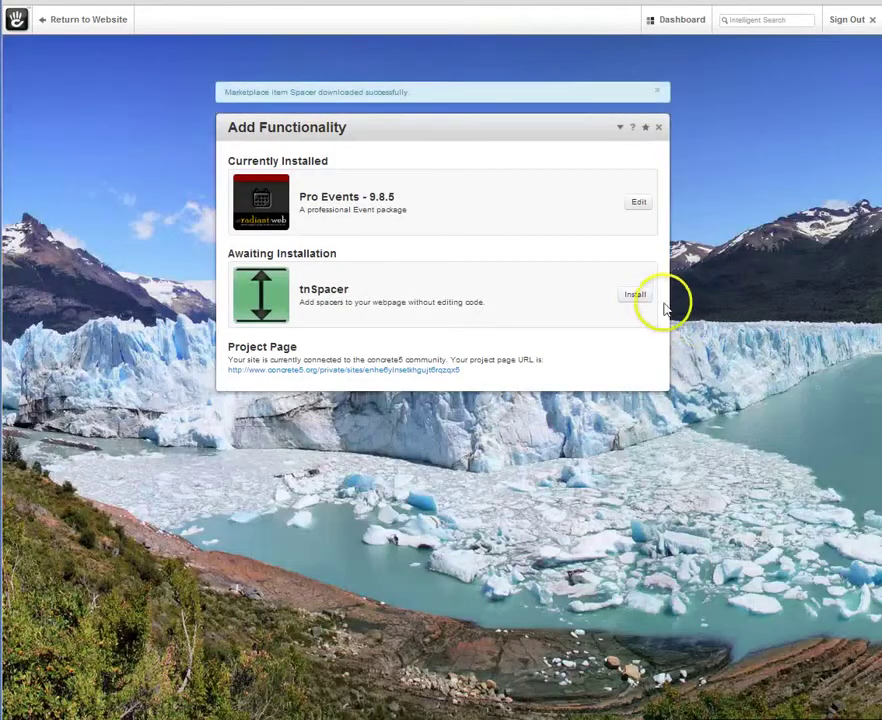
click(630, 296)
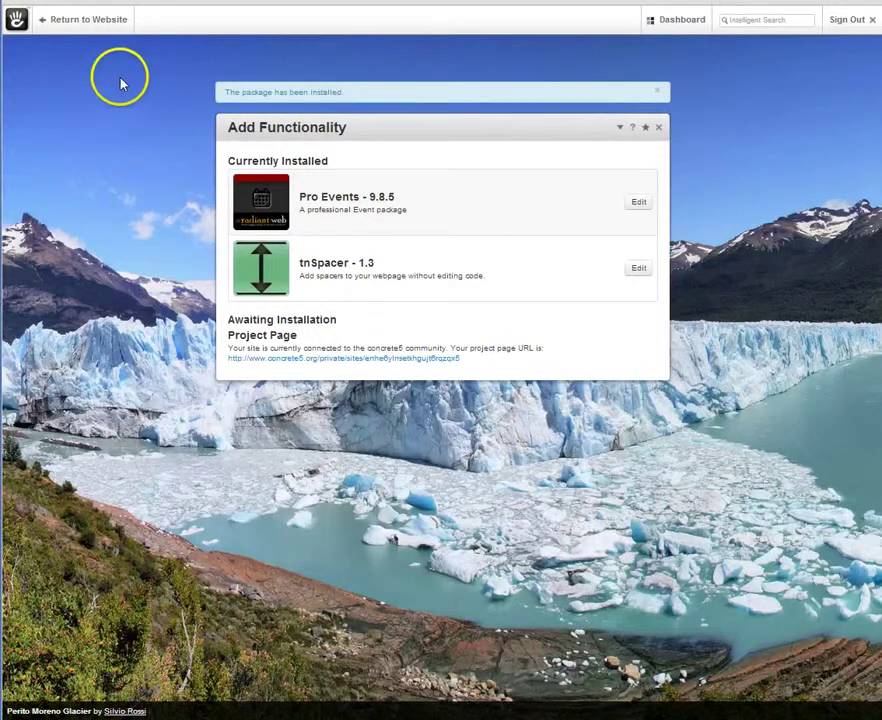
Return to the website's home page and publish its pending edits
click(73, 28)
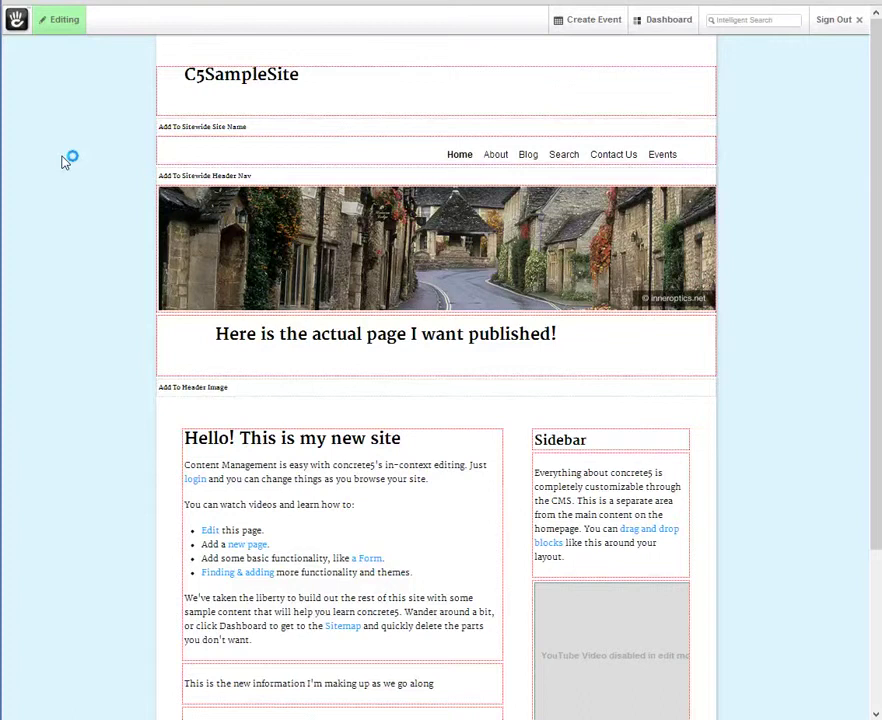
scroll(62, 160, down, 3)
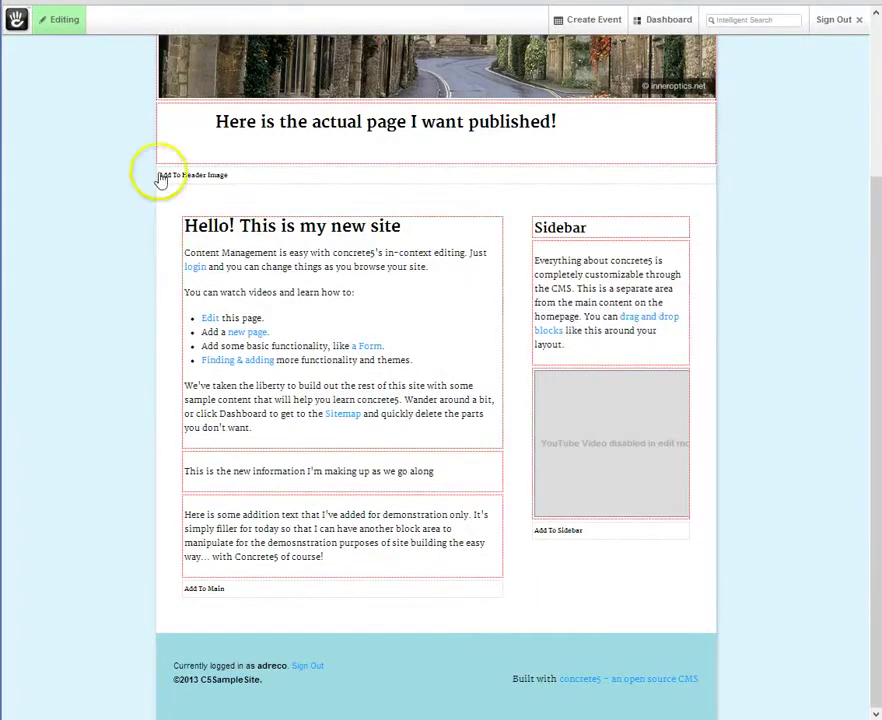
click(59, 20)
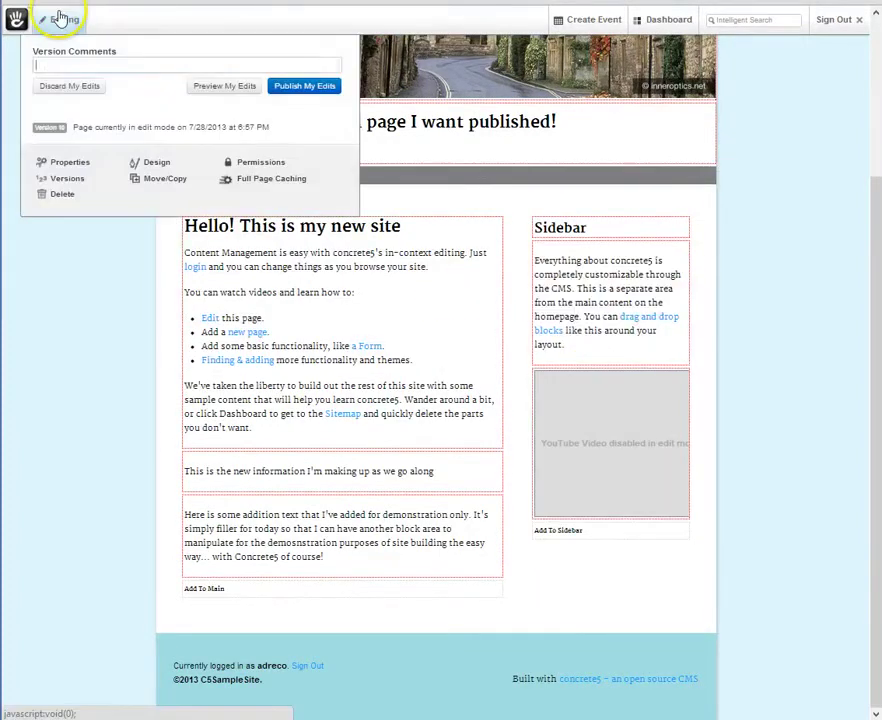
click(303, 88)
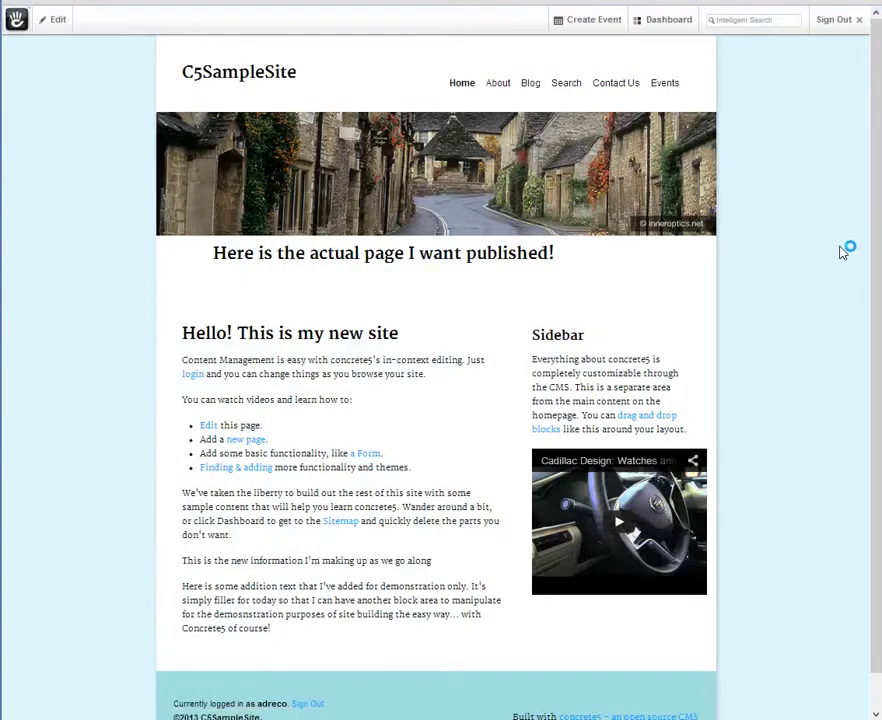
scroll(842, 253, down, 1)
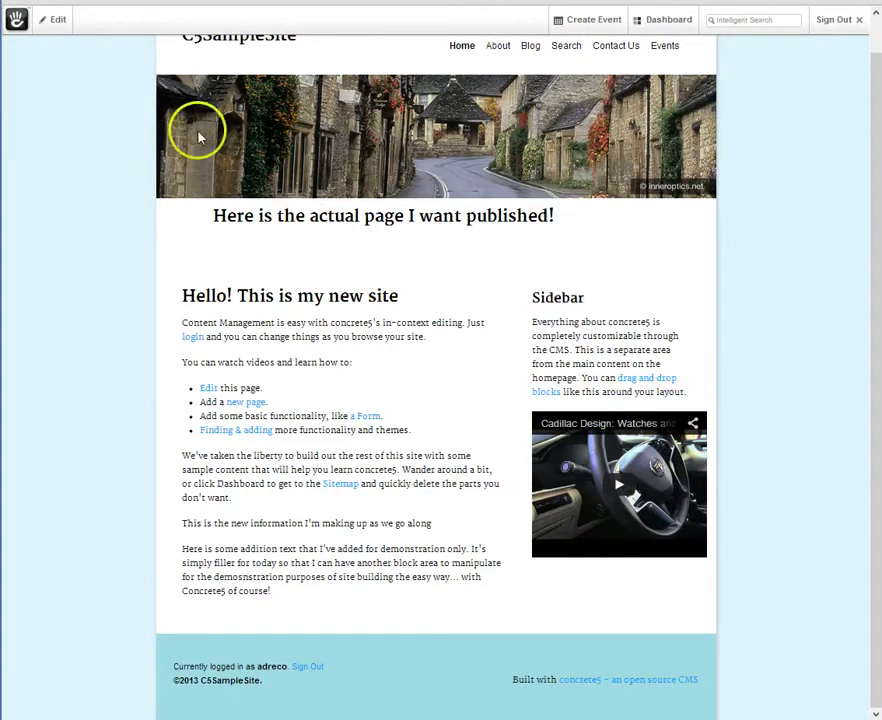
Put the home page into edit mode and add a tnSpacer block with a height of 20 to the Sidebar area
click(52, 20)
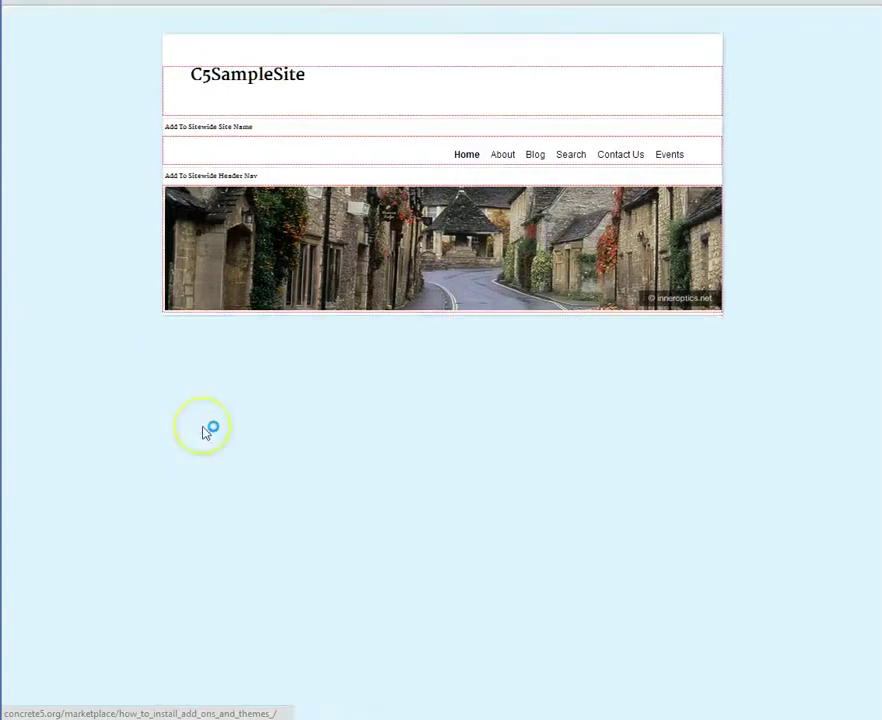
scroll(787, 402, down, 3)
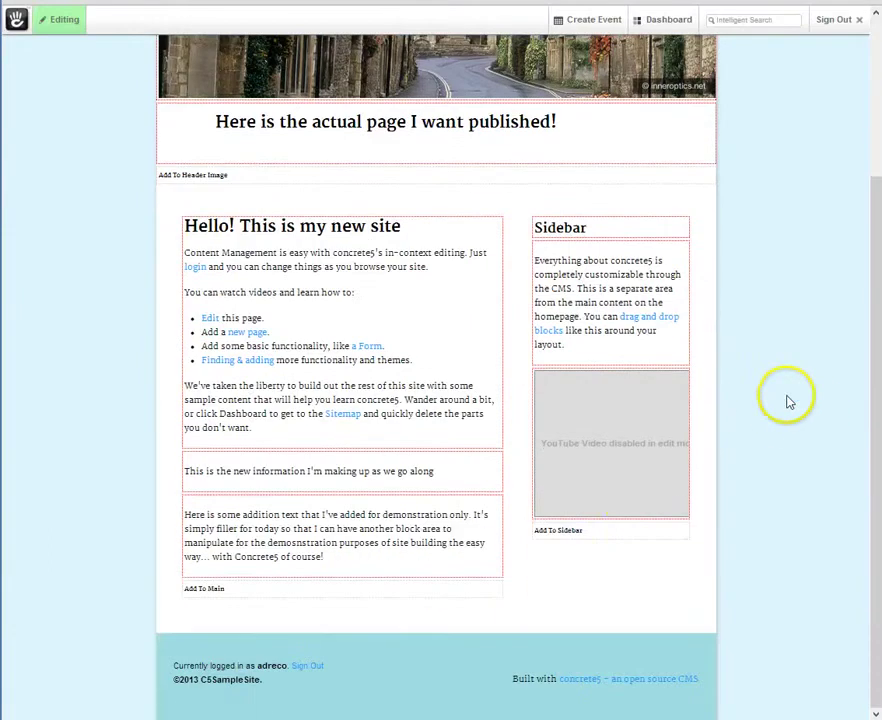
click(591, 532)
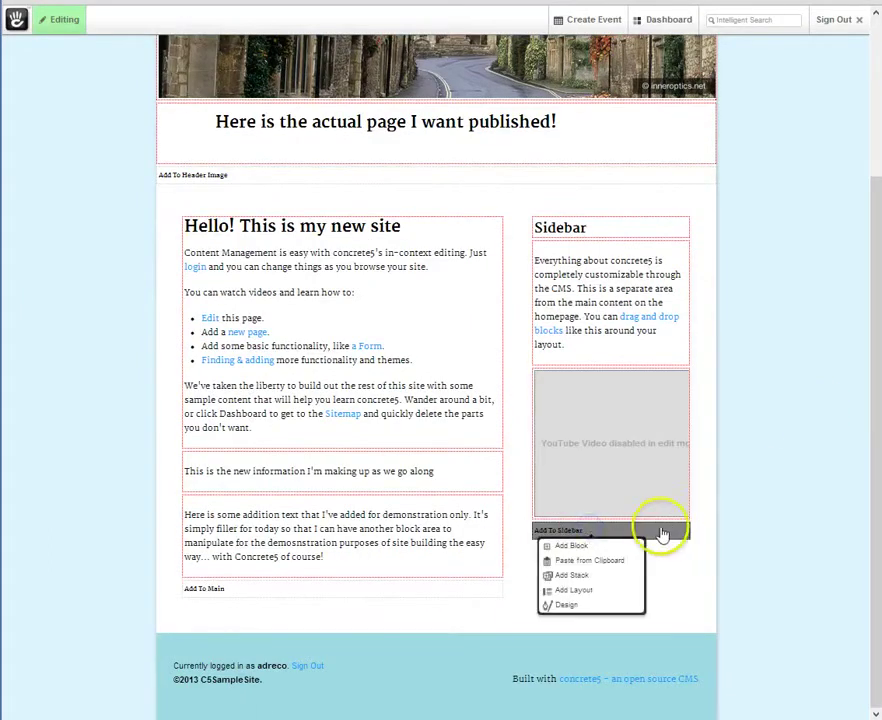
click(570, 549)
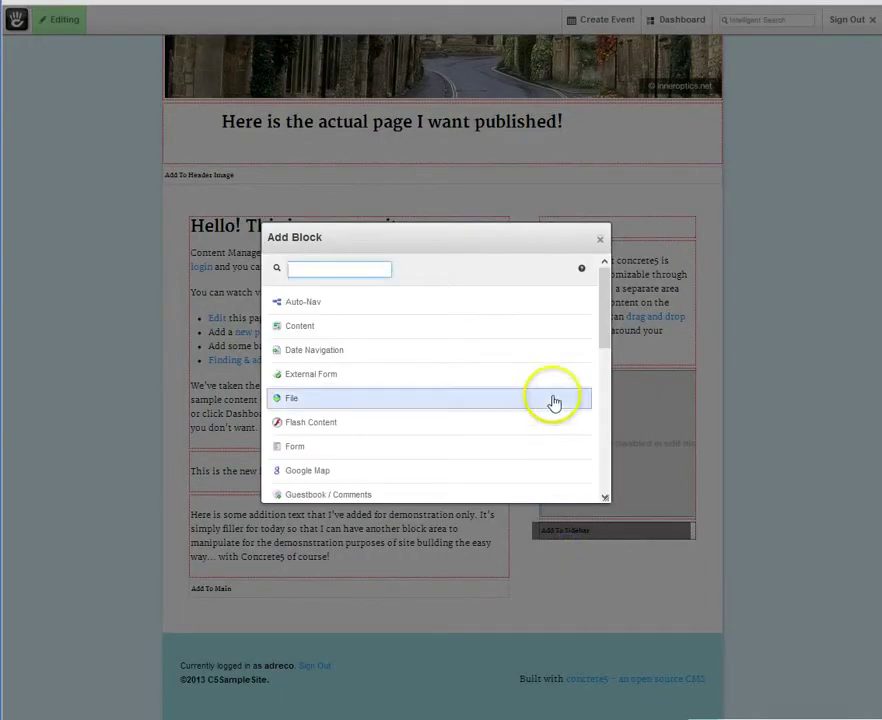
drag(610, 291, 604, 392)
drag(604, 408, 604, 449)
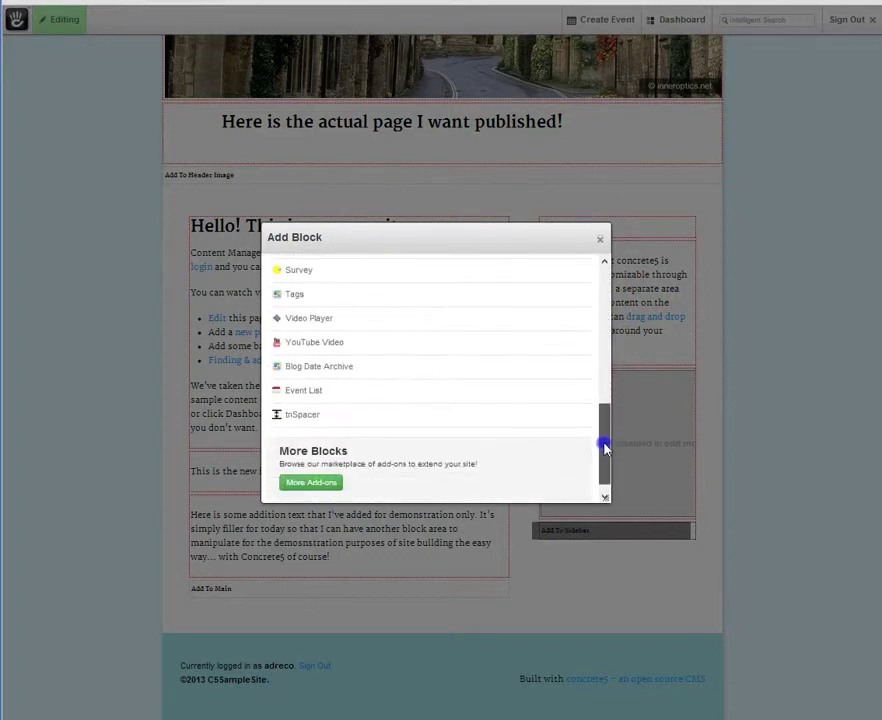
click(309, 416)
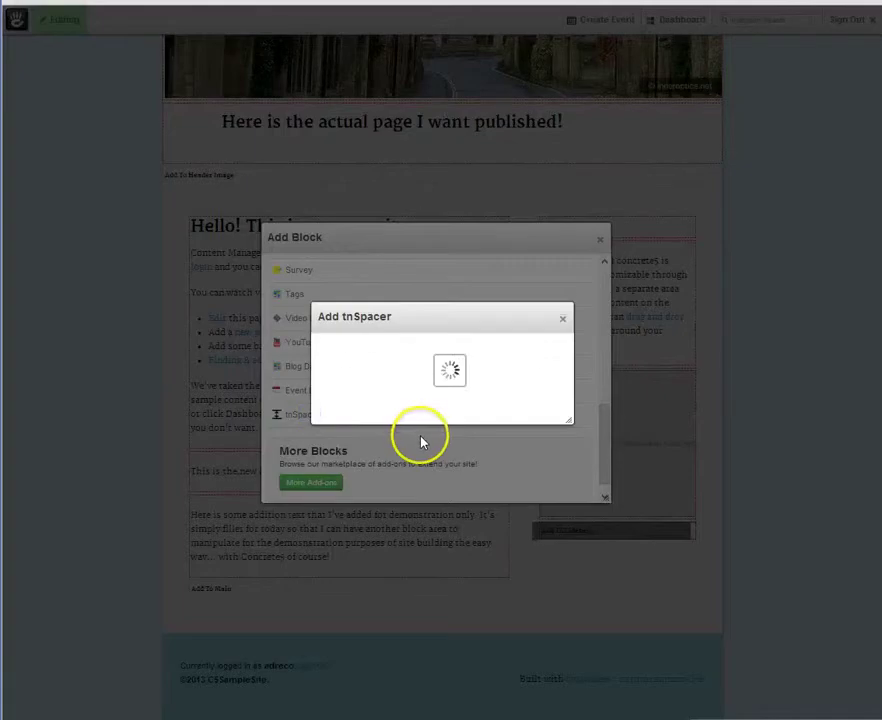
click(420, 343)
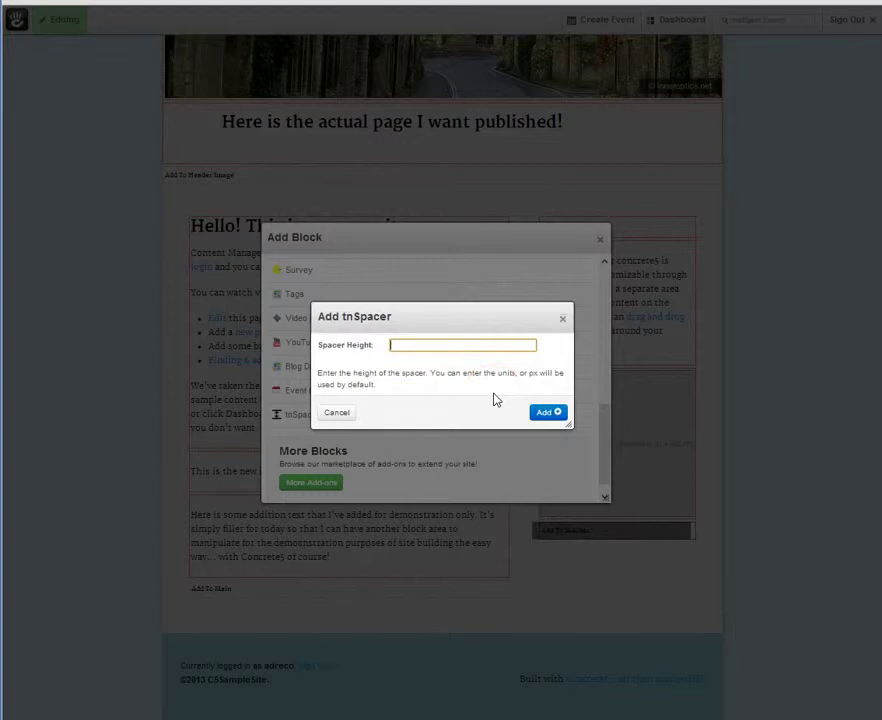
text(20)
click(545, 413)
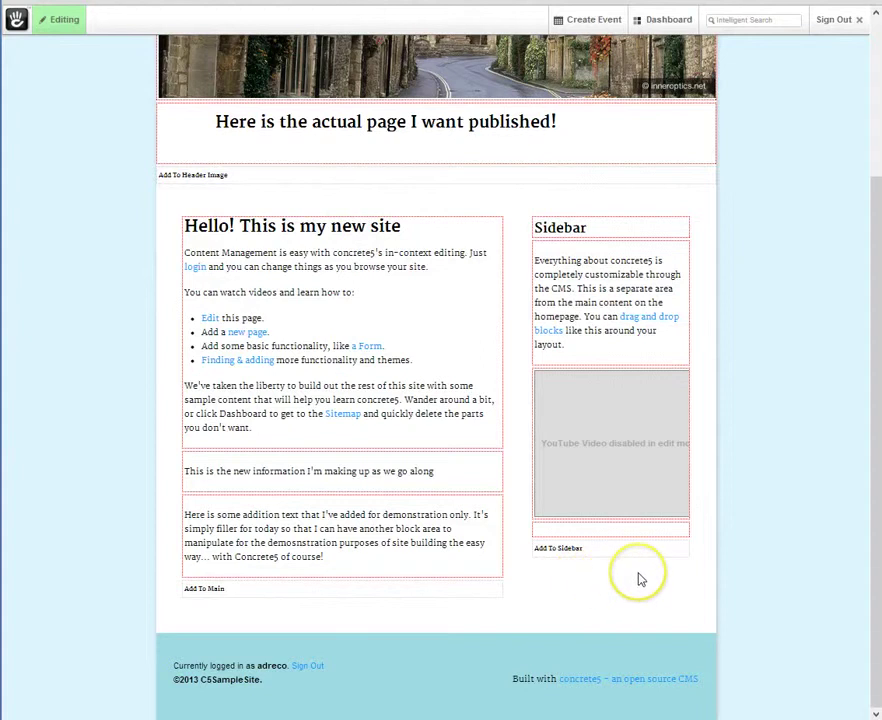
Move the spacer block between the sidebar text and the YouTube video, and publish the page edits
click(597, 535)
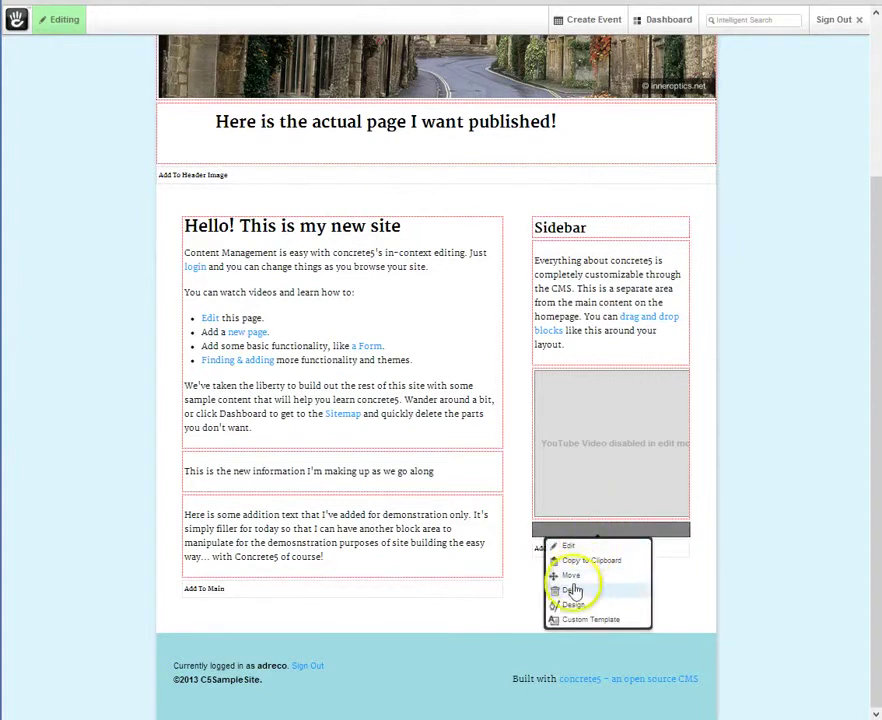
click(571, 575)
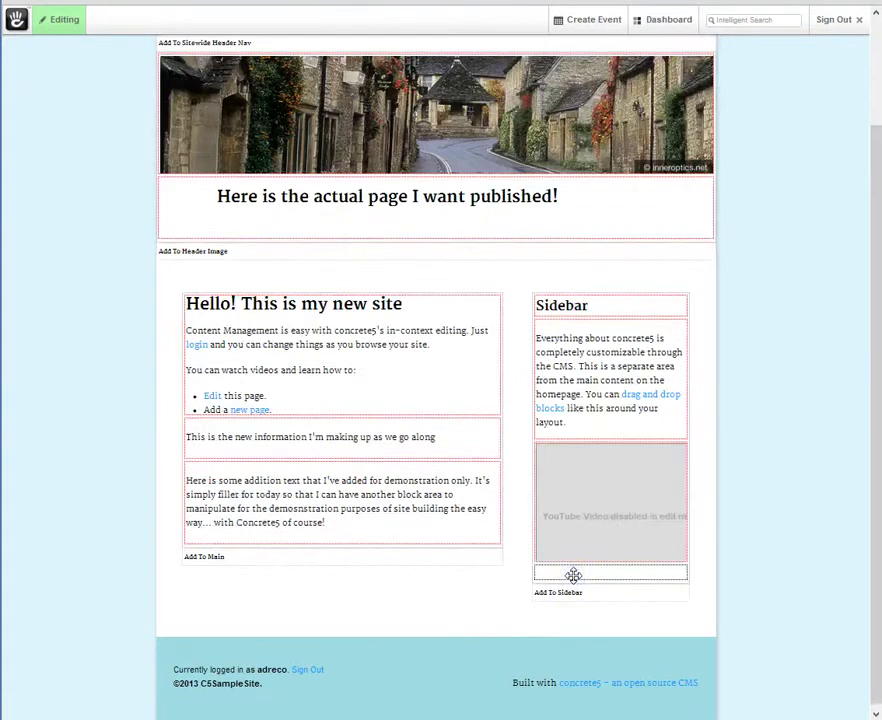
drag(573, 575, 575, 457)
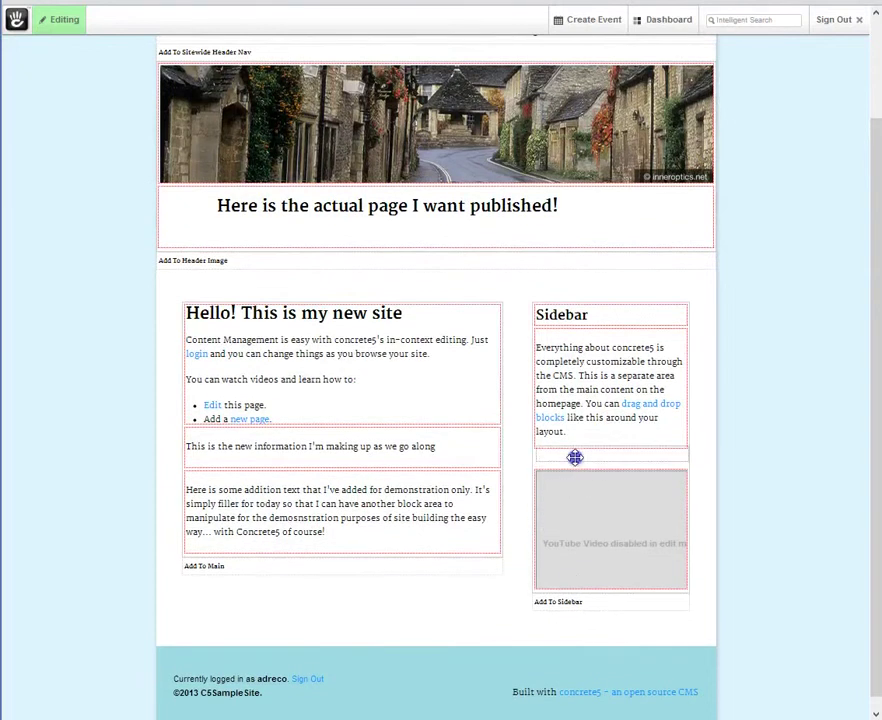
click(772, 500)
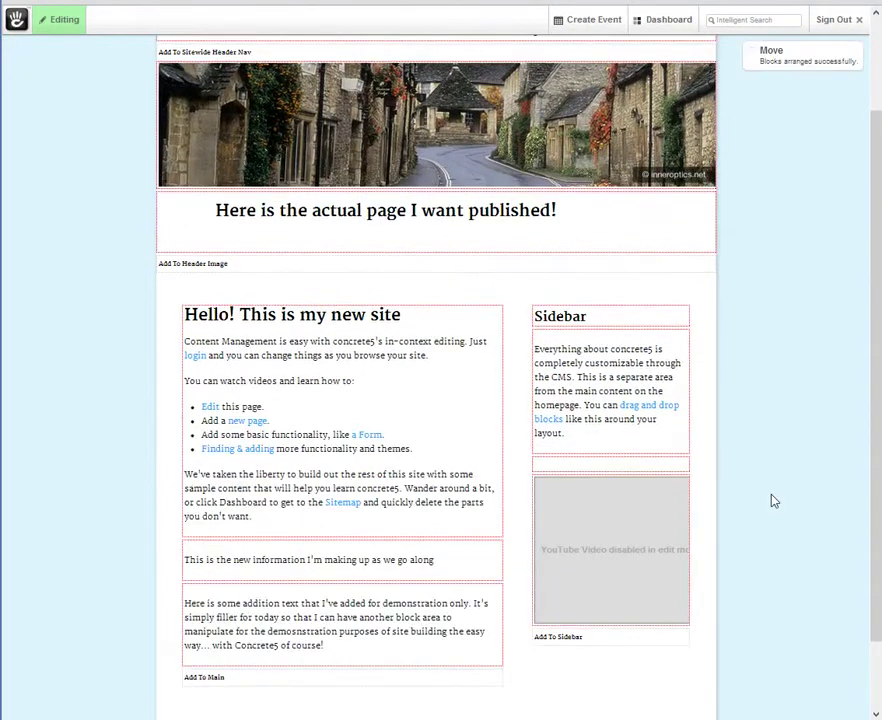
click(83, 31)
click(310, 88)
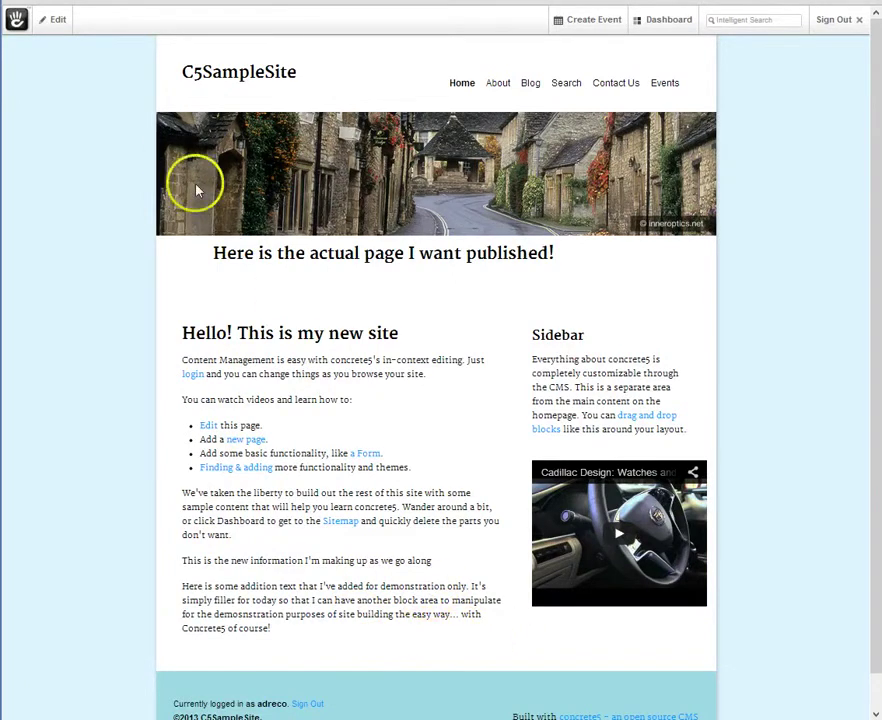
Reopen the home page for editing, set the sidebar spacer's height to 40, and publish the edits
click(51, 21)
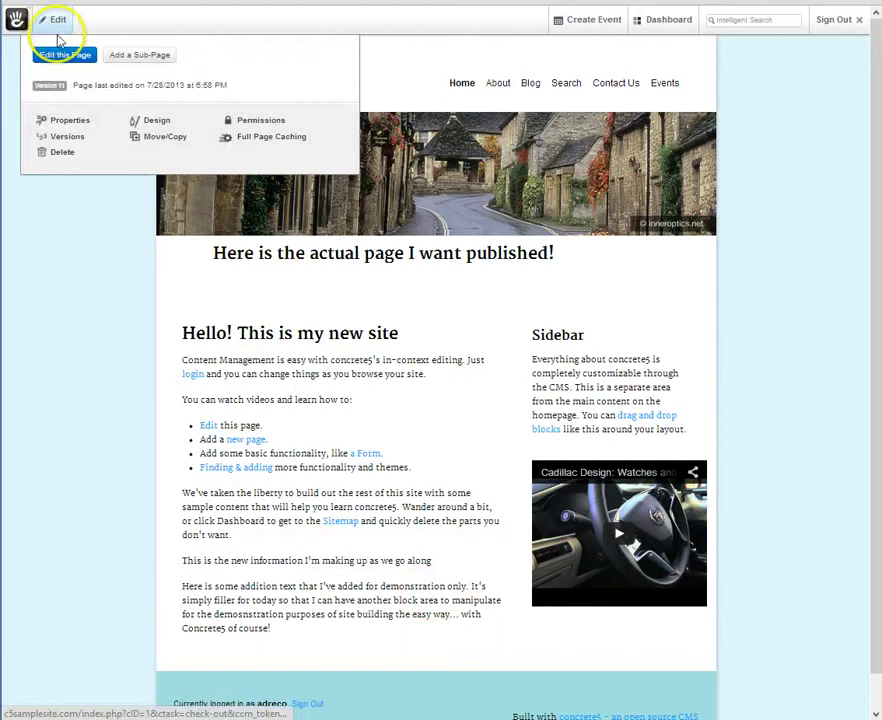
click(65, 55)
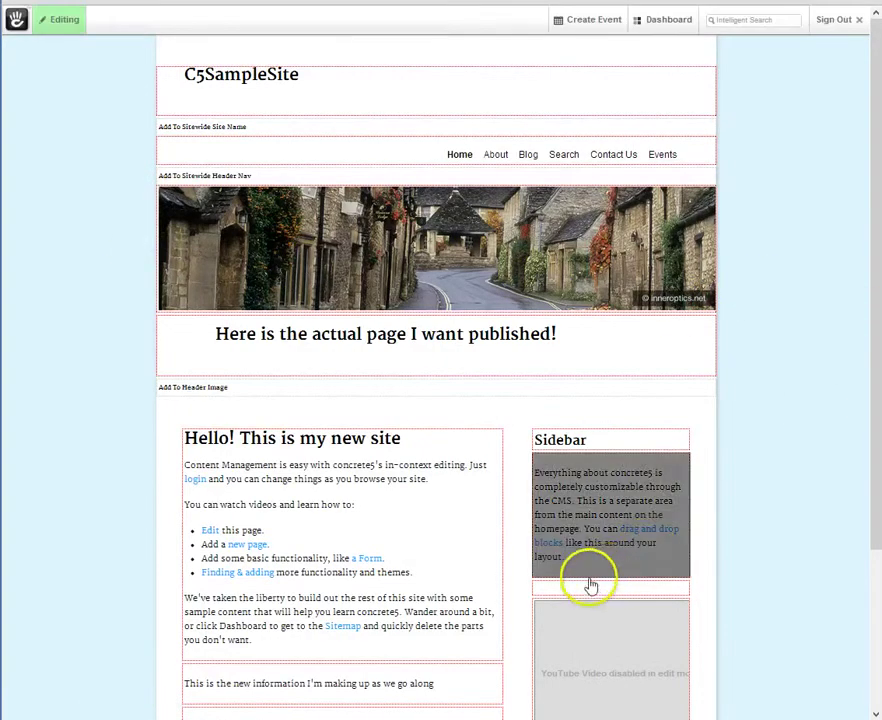
click(580, 591)
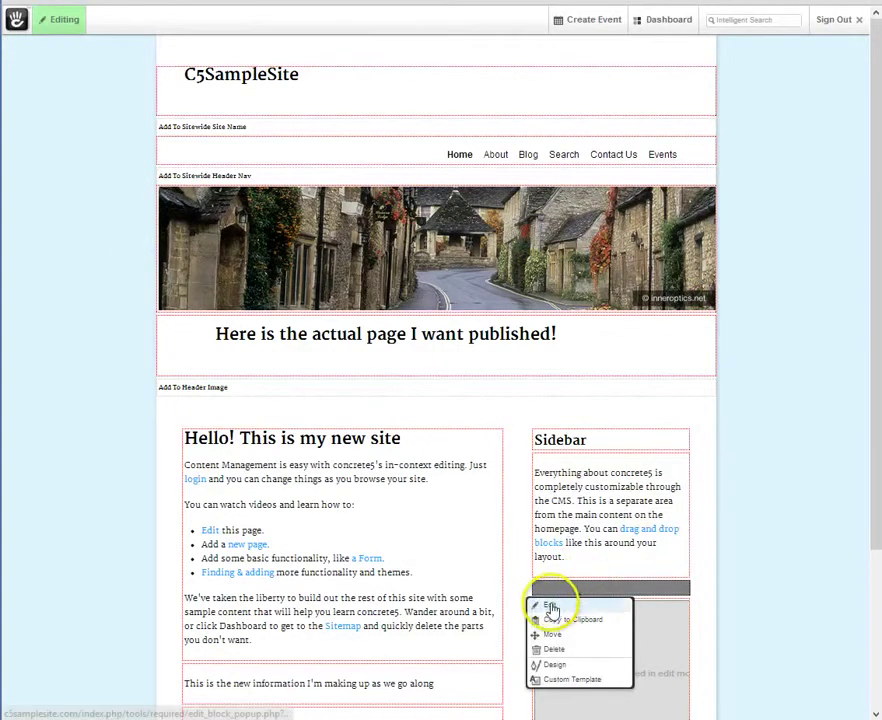
click(550, 604)
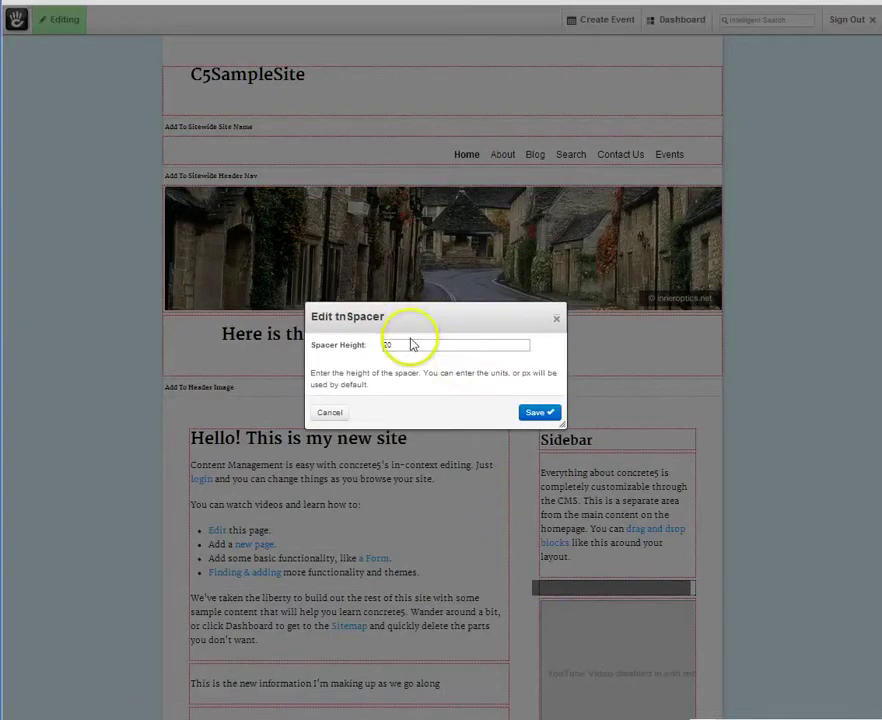
drag(402, 346, 370, 347)
text(40)
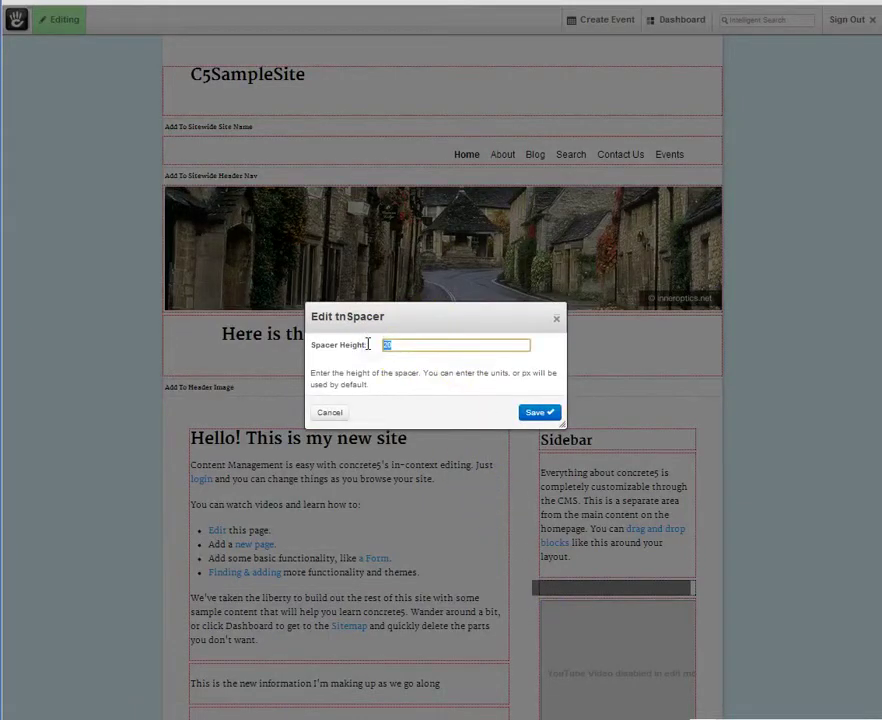
click(535, 413)
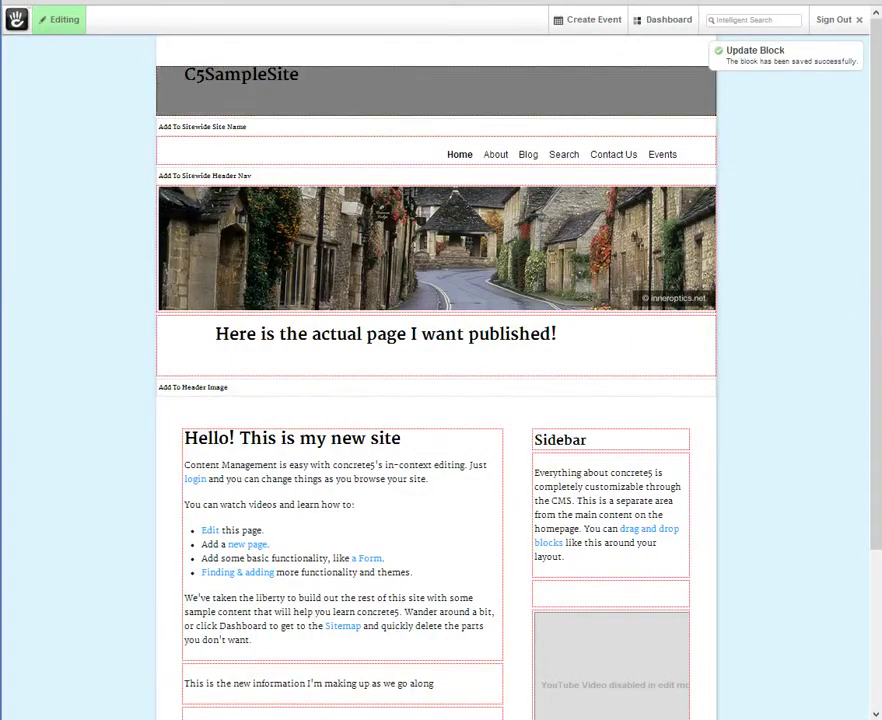
click(51, 24)
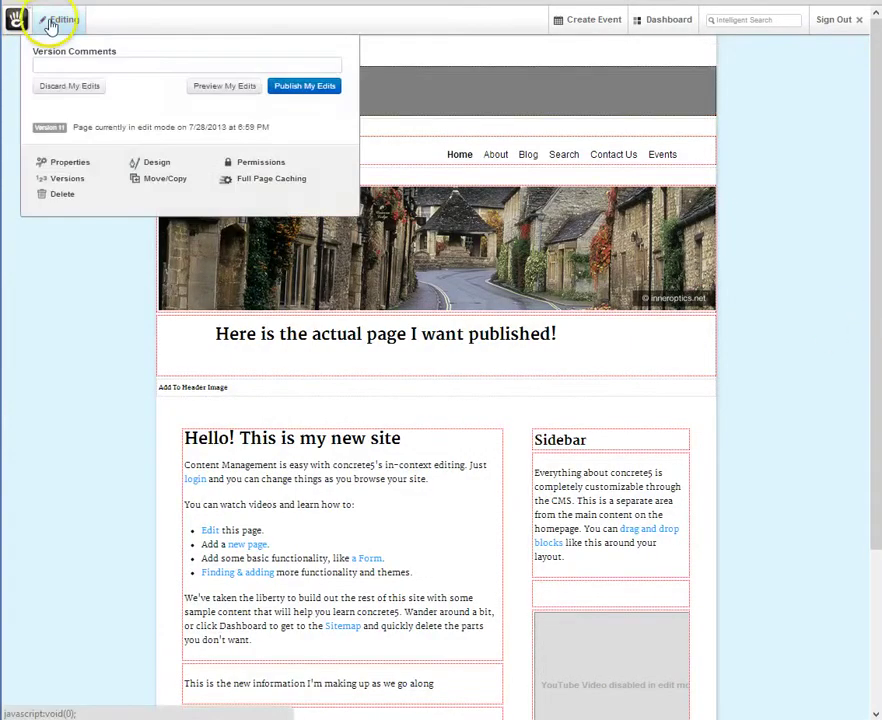
click(301, 86)
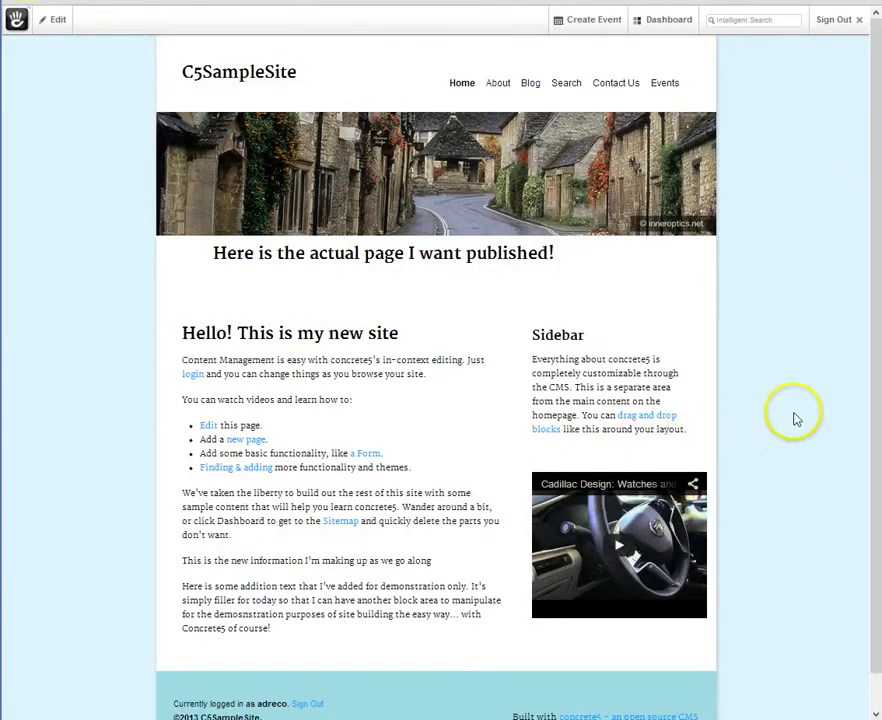
Open the Events page and examine its calendar in week, day and month views, plus the Arvixe Webcasts list
scroll(793, 413, down, 1)
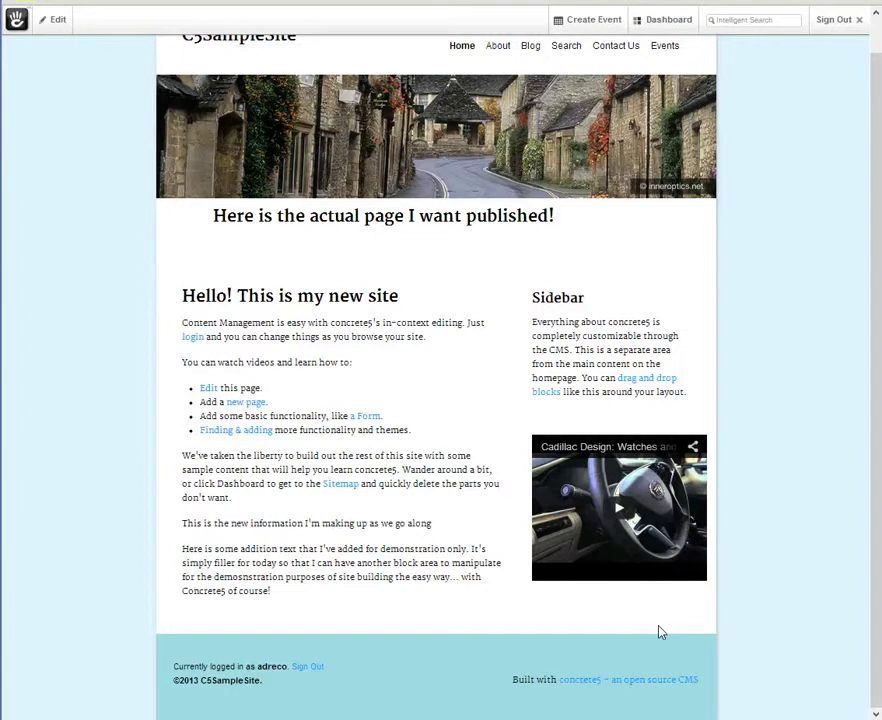
scroll(659, 631, up, 1)
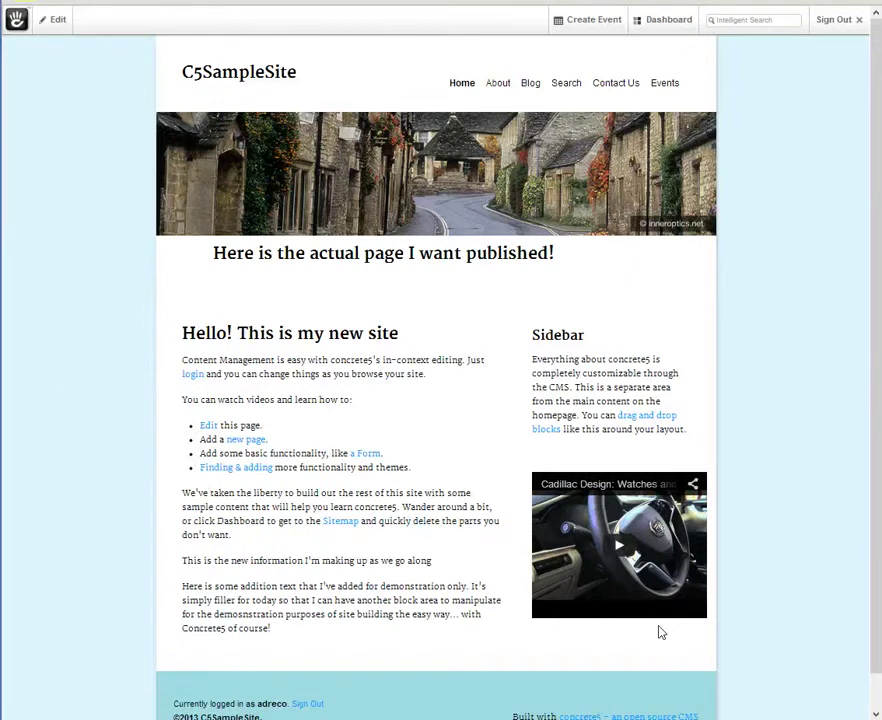
click(664, 90)
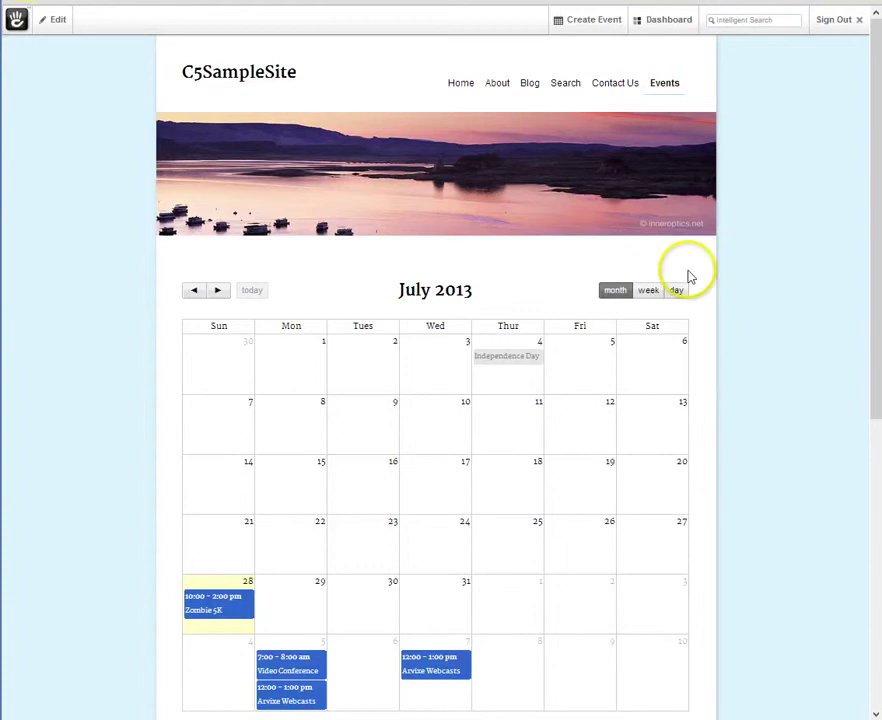
click(646, 295)
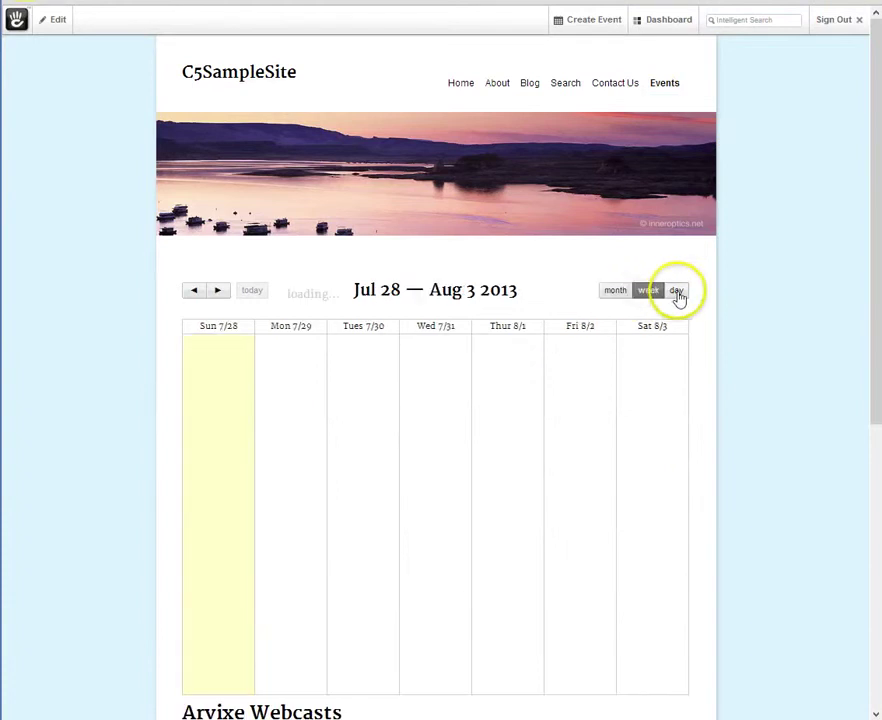
click(675, 294)
click(607, 297)
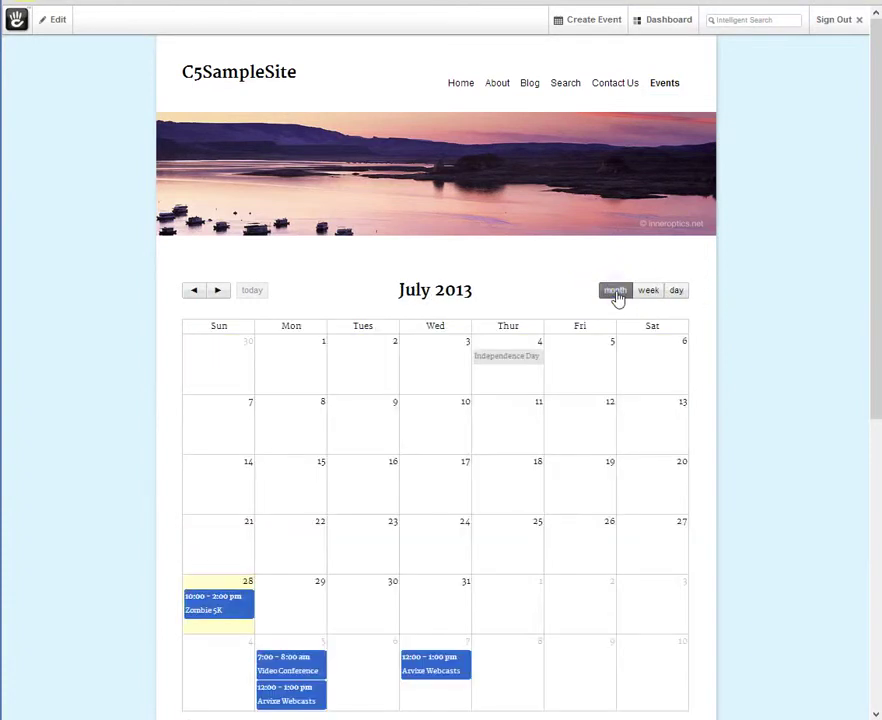
scroll(616, 299, down, 5)
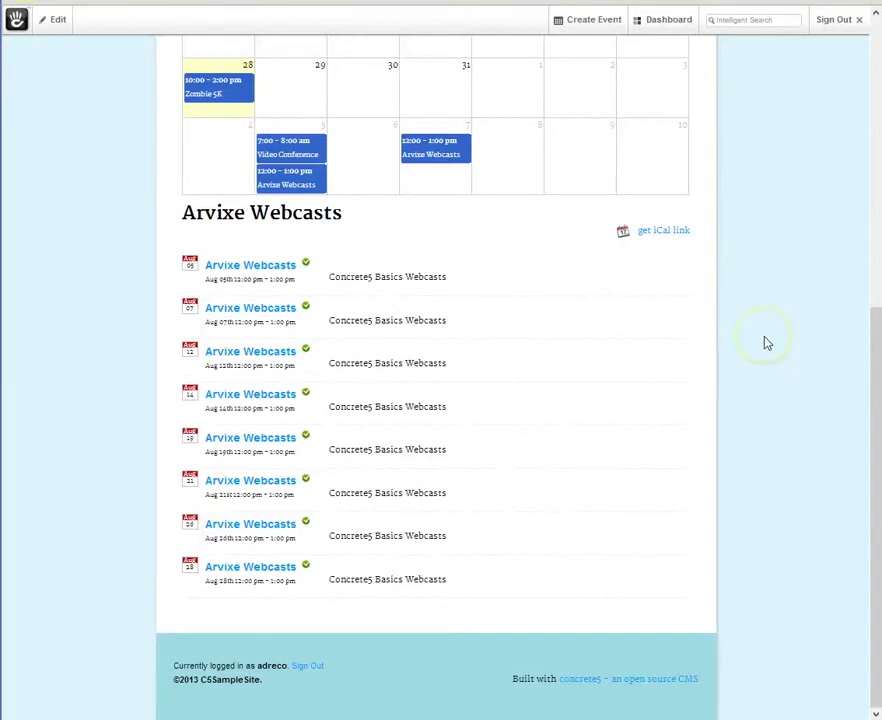
scroll(765, 343, up, 1)
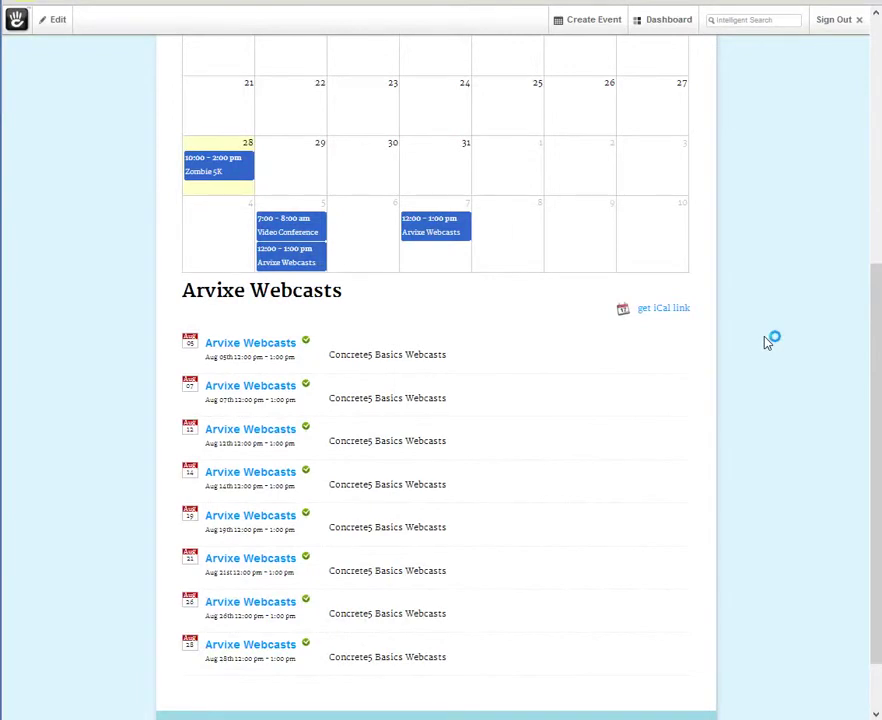
scroll(765, 343, up, 6)
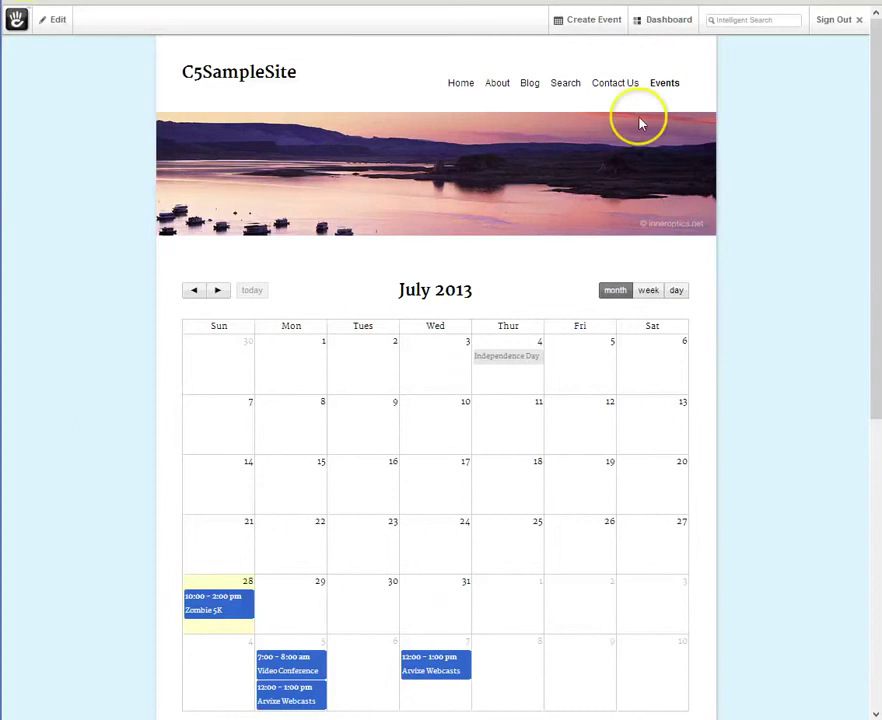
Open the form for creating an event, review its Info, Dates and Exclude Dates settings, and close it without adding anything
click(603, 22)
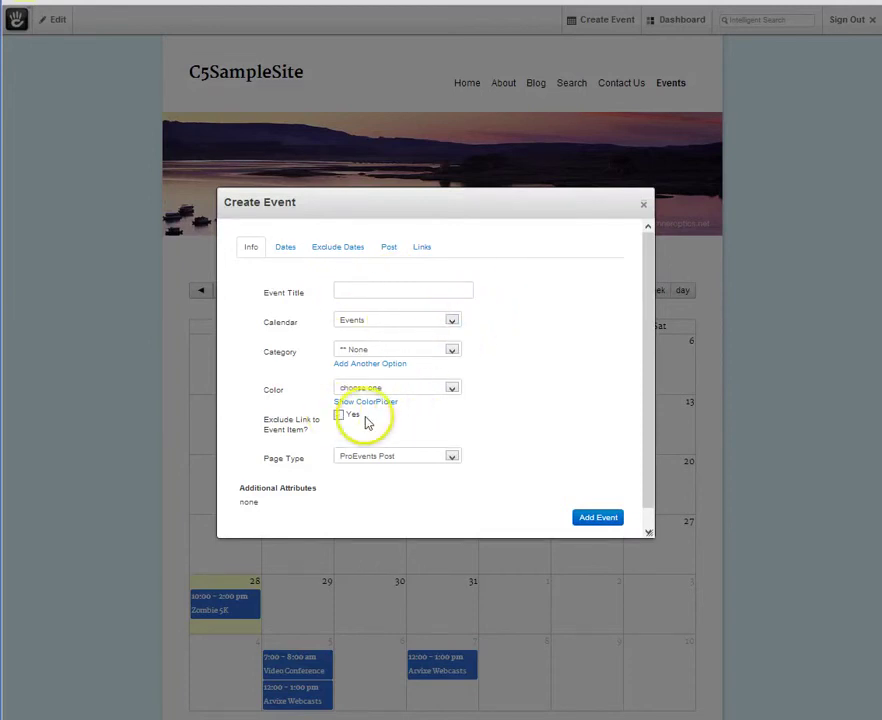
click(287, 250)
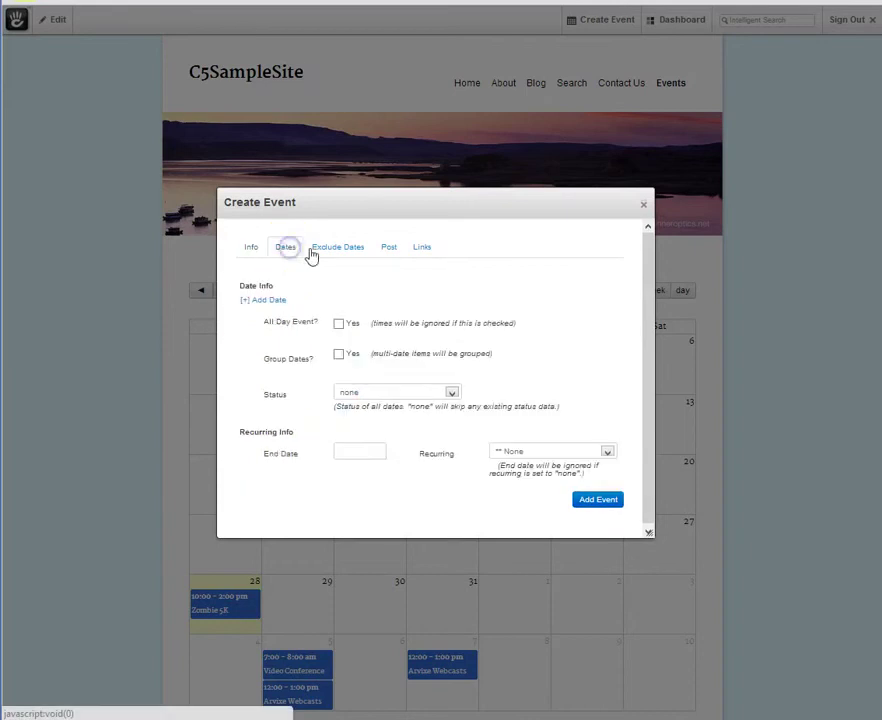
click(350, 252)
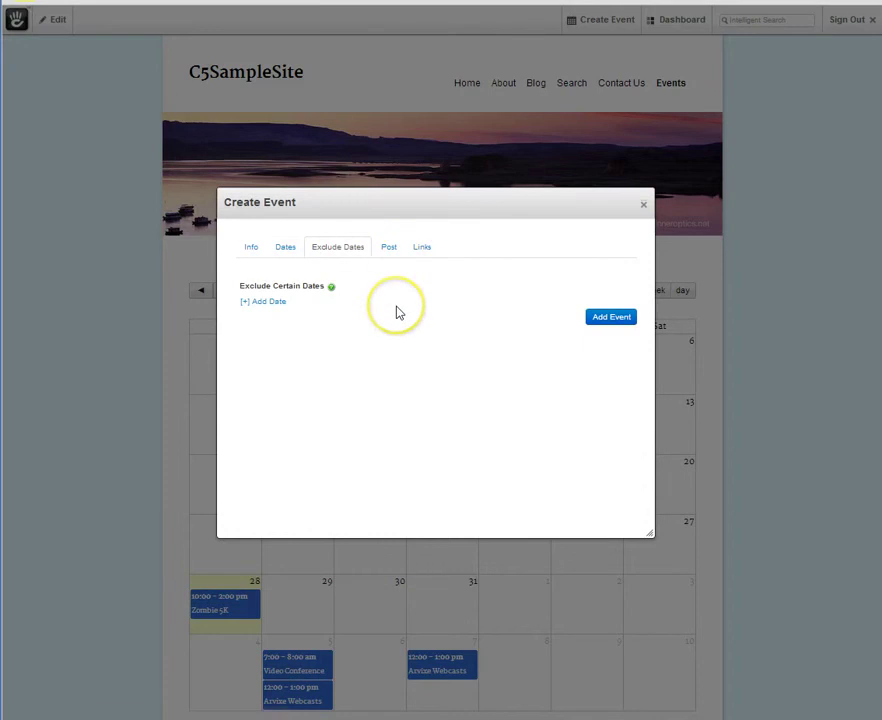
click(648, 208)
Open the Dashboard to look over the Pro Events options, and return to the website
click(673, 210)
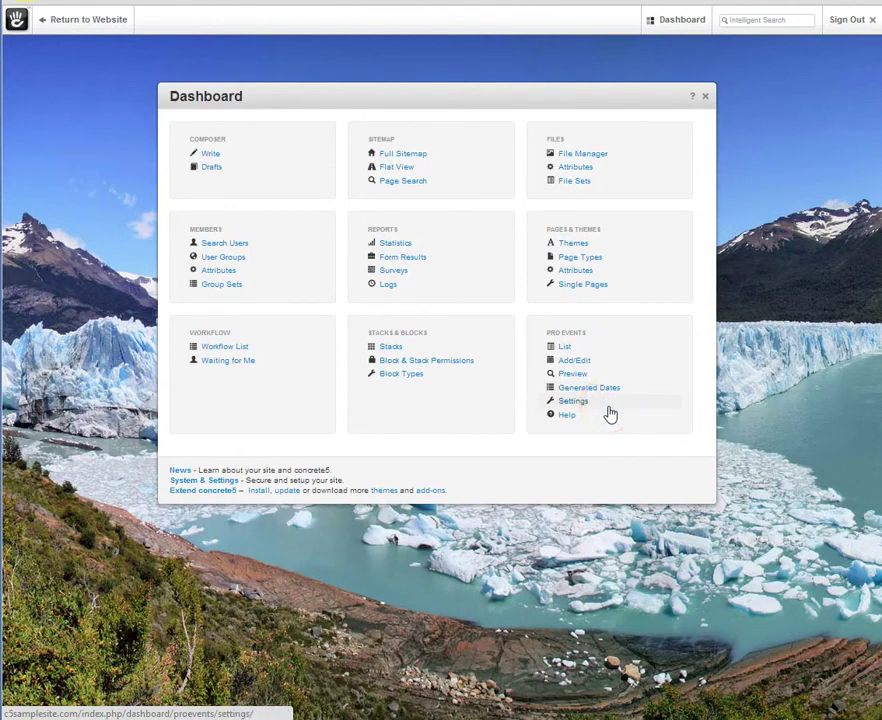
click(704, 102)
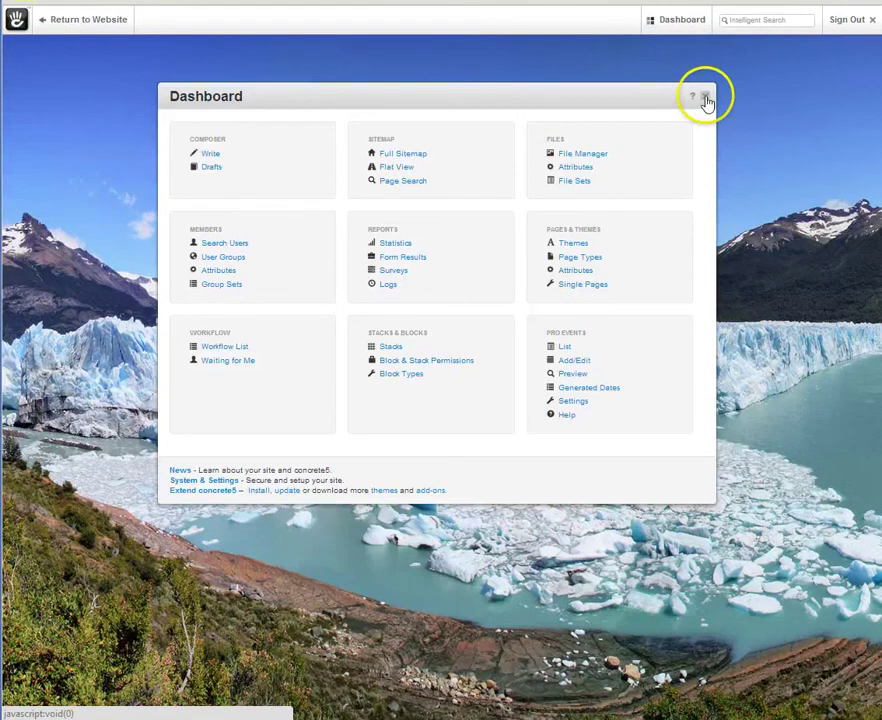
click(65, 21)
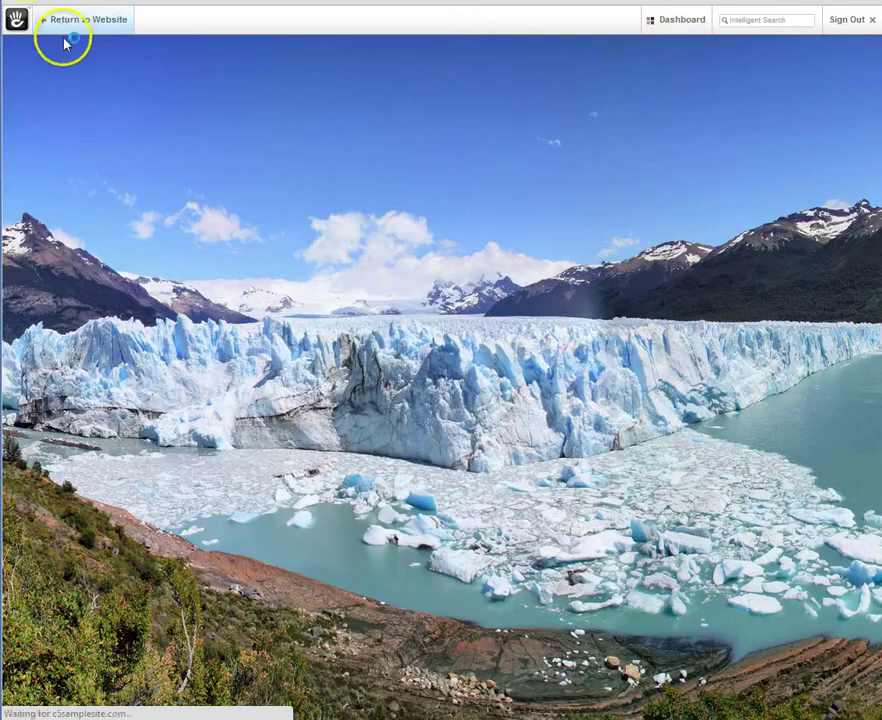